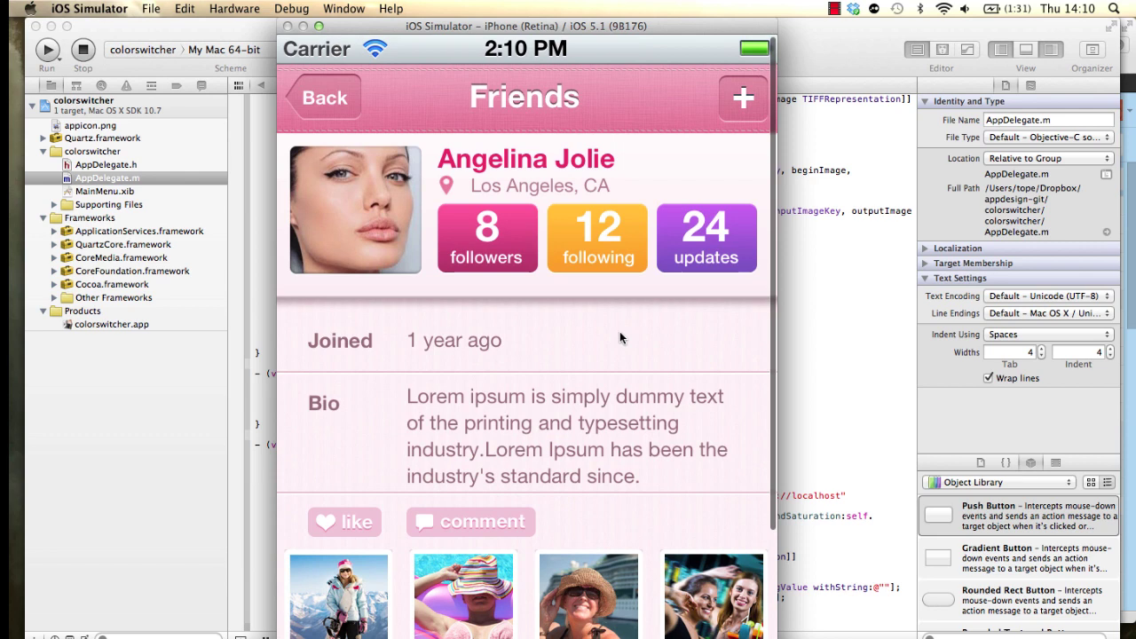
Step: Look through the sample app's Friends, Moments and Photos screens in the iOS Simulator to examine its pink theme
{"action": "scroll", "coordinate": [620, 333], "scroll_direction": "down", "scroll_amount": 2}
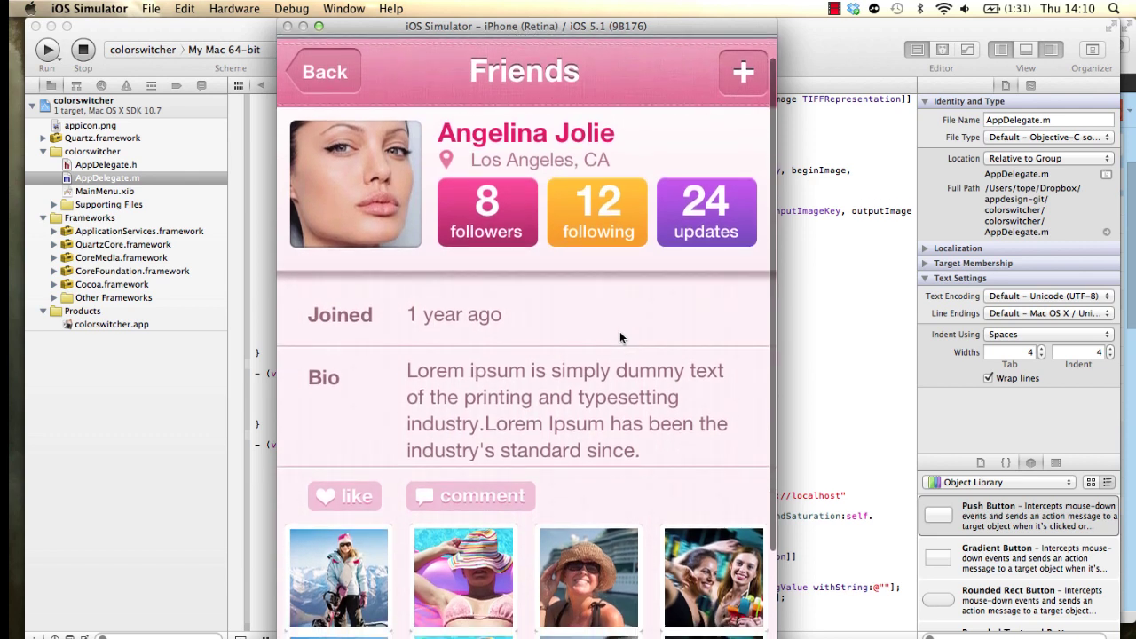
{"action": "scroll", "coordinate": [620, 331], "scroll_direction": "up", "scroll_amount": 2}
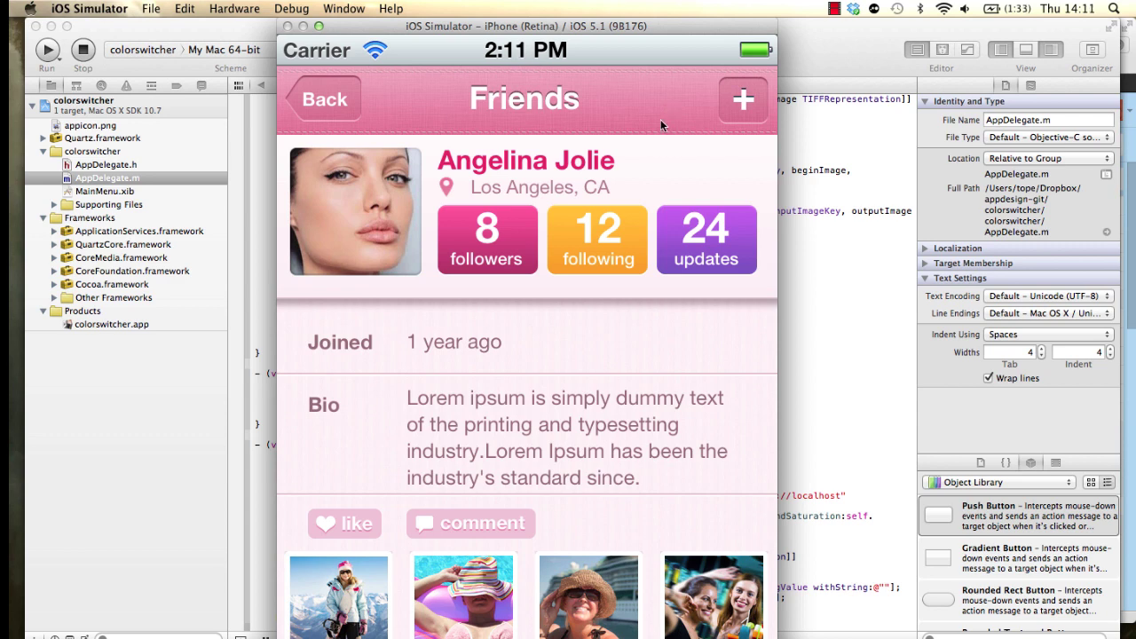
{"action": "scroll", "coordinate": [494, 413], "scroll_direction": "down", "scroll_amount": 5}
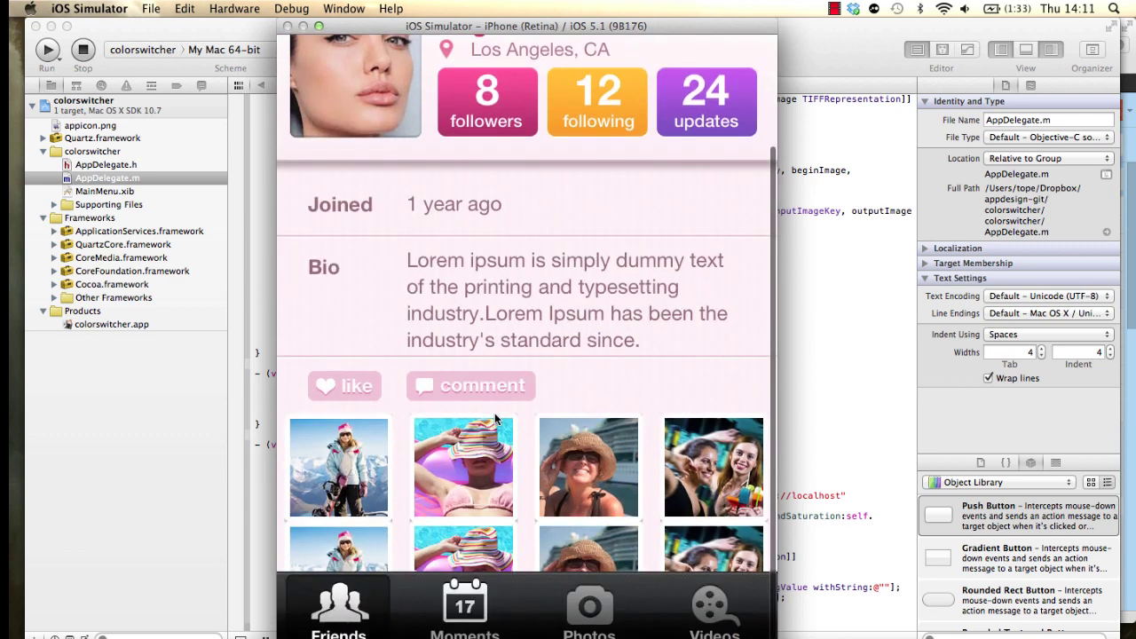
{"action": "scroll", "coordinate": [494, 413], "scroll_direction": "up", "scroll_amount": 5}
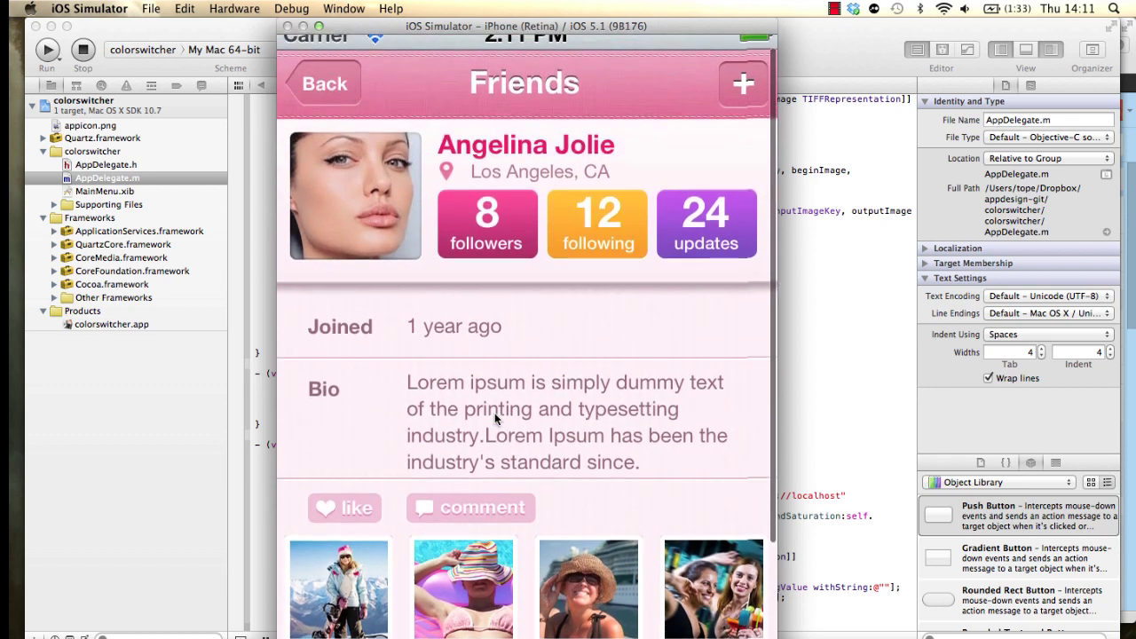
{"action": "scroll", "coordinate": [494, 413], "scroll_direction": "down", "scroll_amount": 5}
{"action": "left_click", "coordinate": [464, 611]}
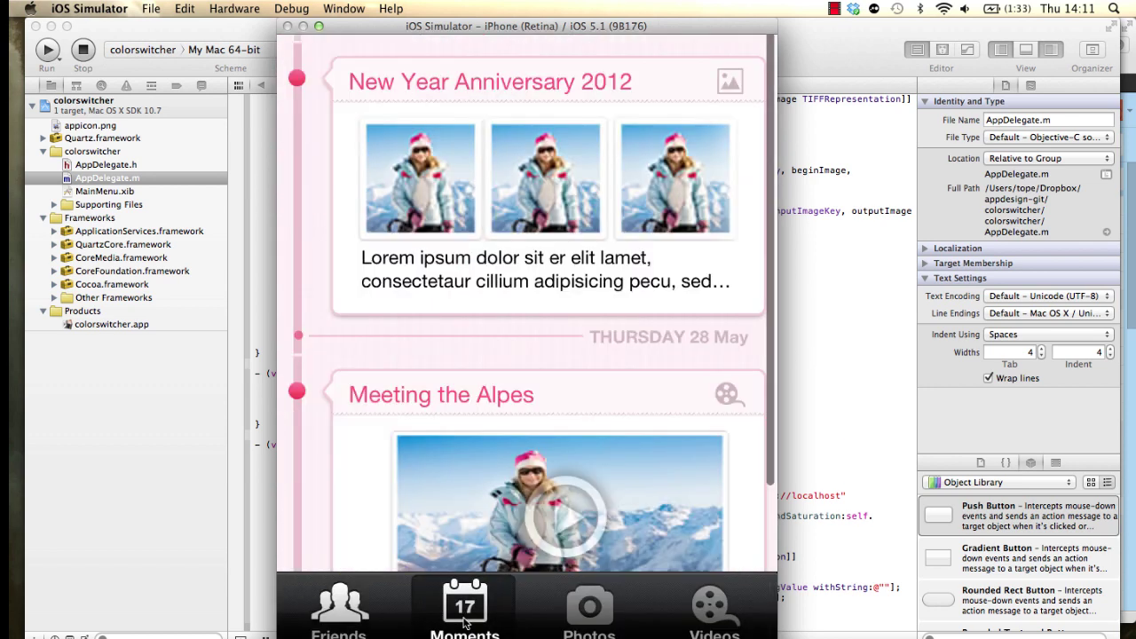
{"action": "scroll", "coordinate": [595, 373], "scroll_direction": "up", "scroll_amount": 3}
{"action": "scroll", "coordinate": [593, 367], "scroll_direction": "down", "scroll_amount": 3}
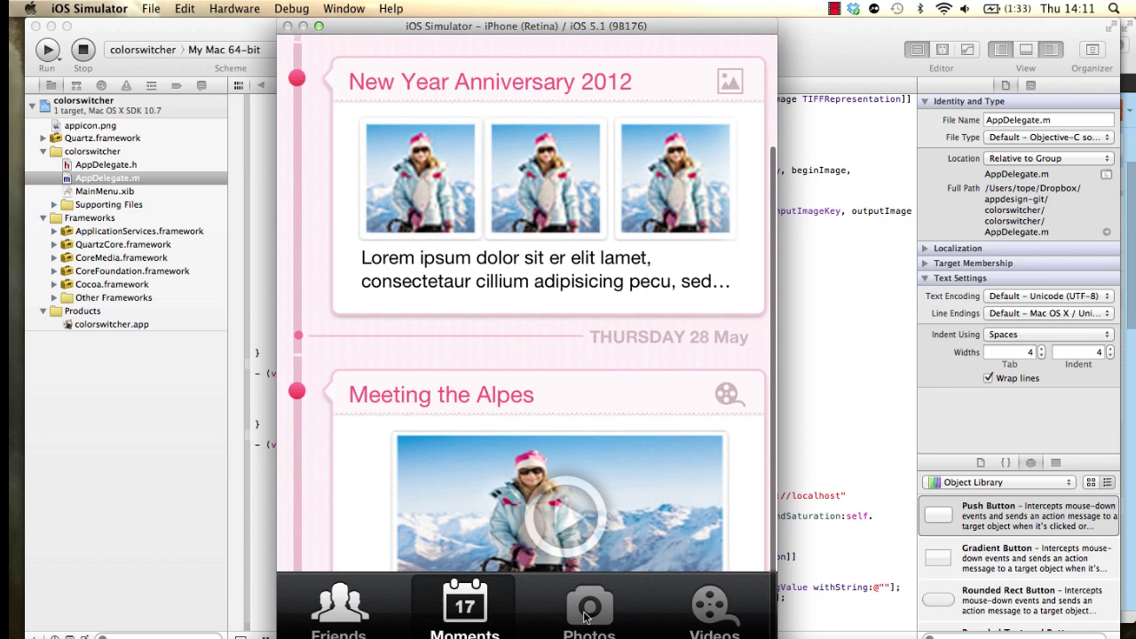
{"action": "left_click", "coordinate": [588, 613]}
{"action": "scroll", "coordinate": [639, 353], "scroll_direction": "up", "scroll_amount": 3}
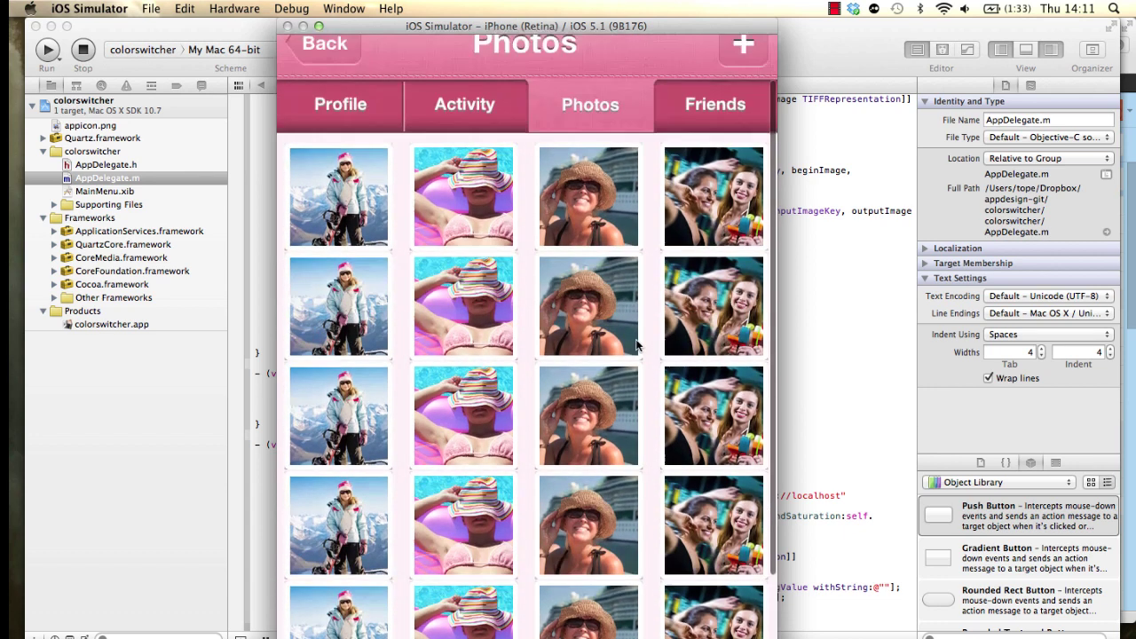
{"action": "scroll", "coordinate": [362, 595], "scroll_direction": "down", "scroll_amount": 3}
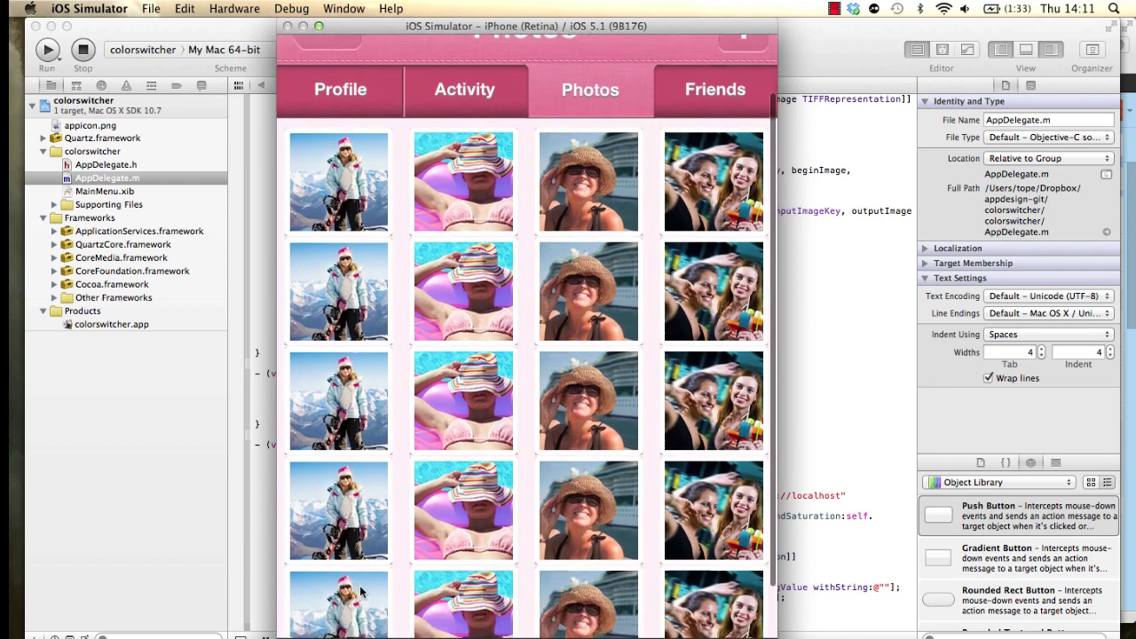
{"action": "left_click", "coordinate": [340, 629]}
Step: Switch to the ColorSwitcher app, reposition its window and open the folder chooser for the original images
{"action": "left_click", "coordinate": [839, 353]}
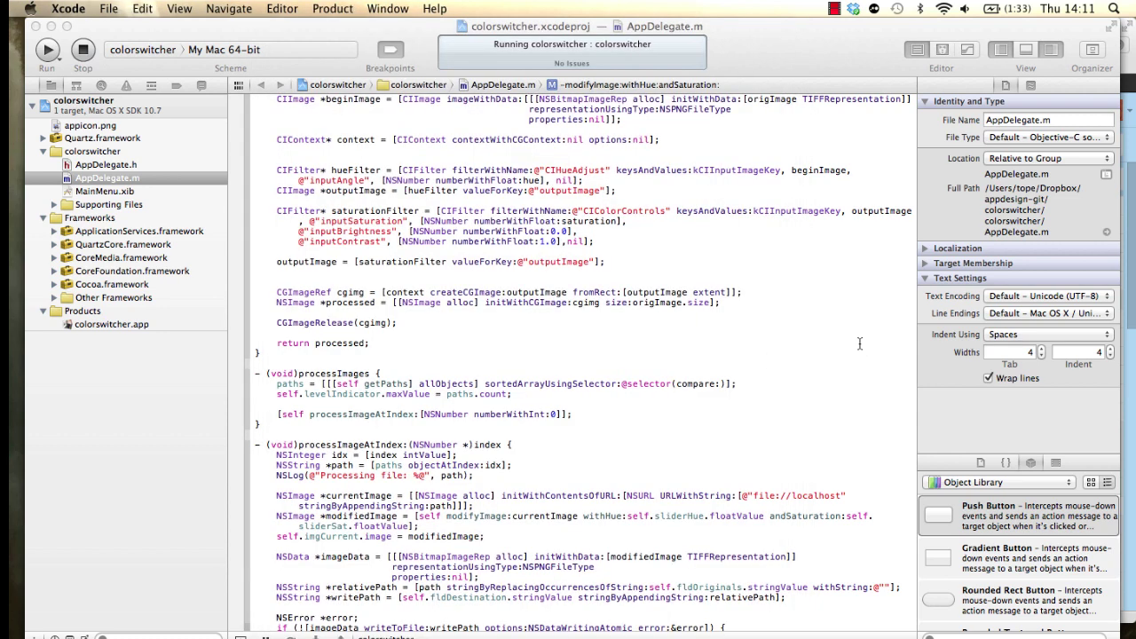
{"action": "left_click", "coordinate": [799, 635]}
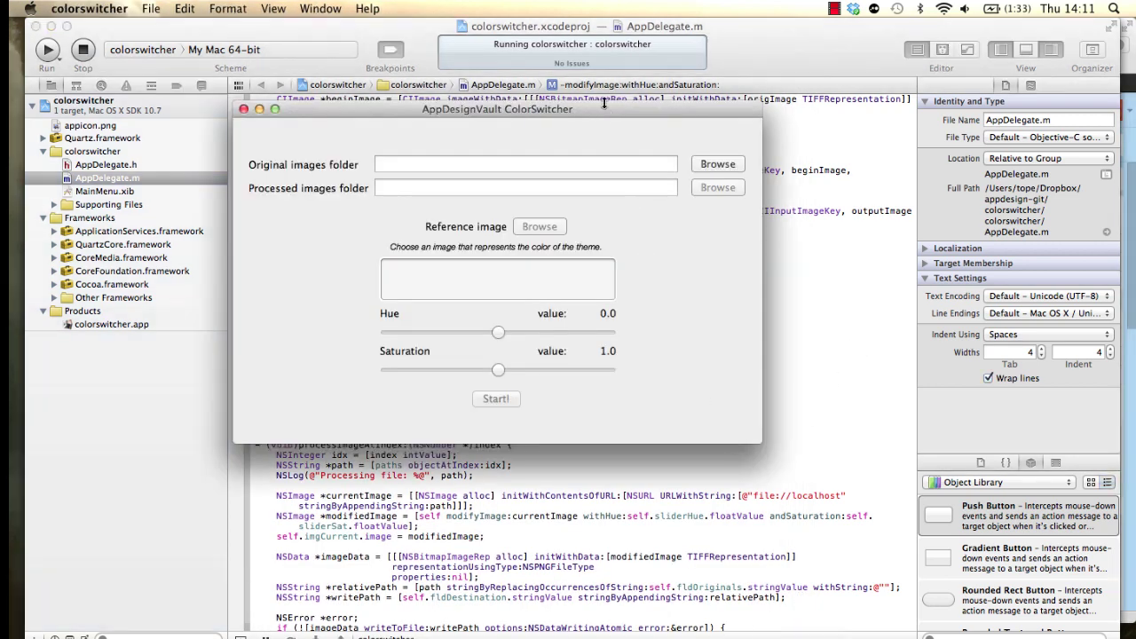
{"action": "left_click_drag", "start_coordinate": [581, 106], "coordinate": [641, 164]}
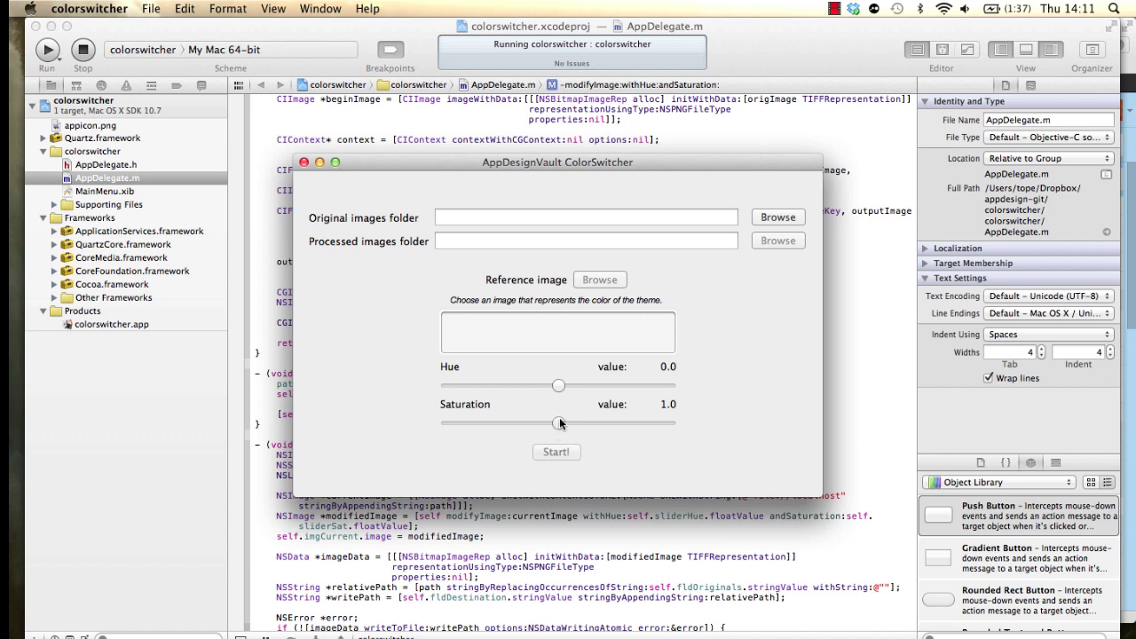
{"action": "left_click", "coordinate": [784, 221]}
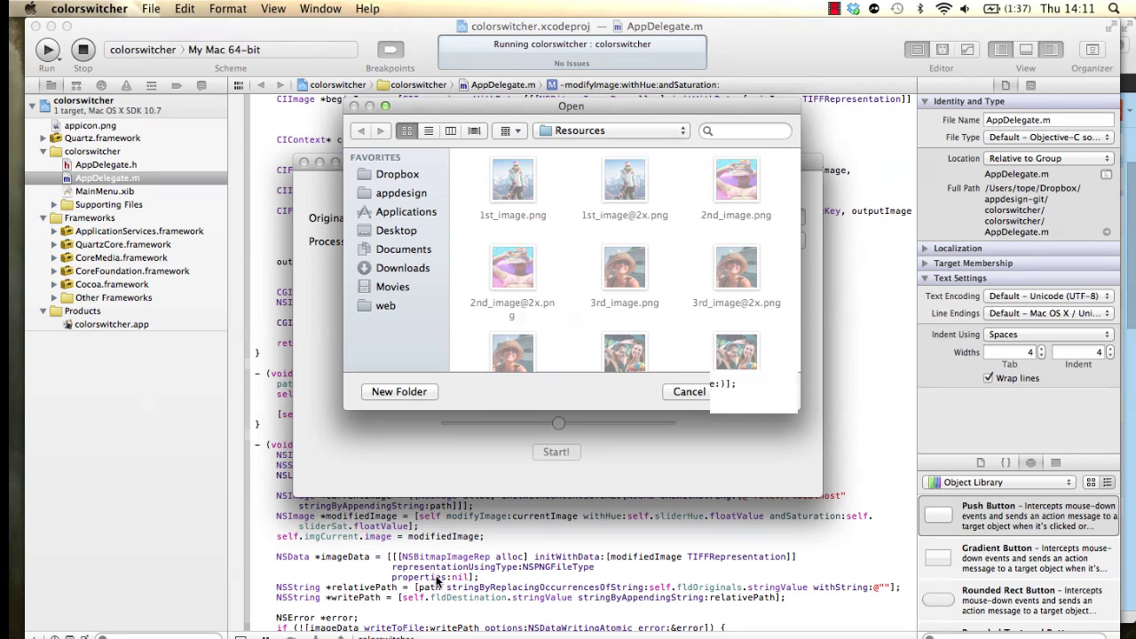
Step: Switch to the momentsapp project in Xcode and examine the image files in its Resources group
{"action": "left_click", "coordinate": [320, 338]}
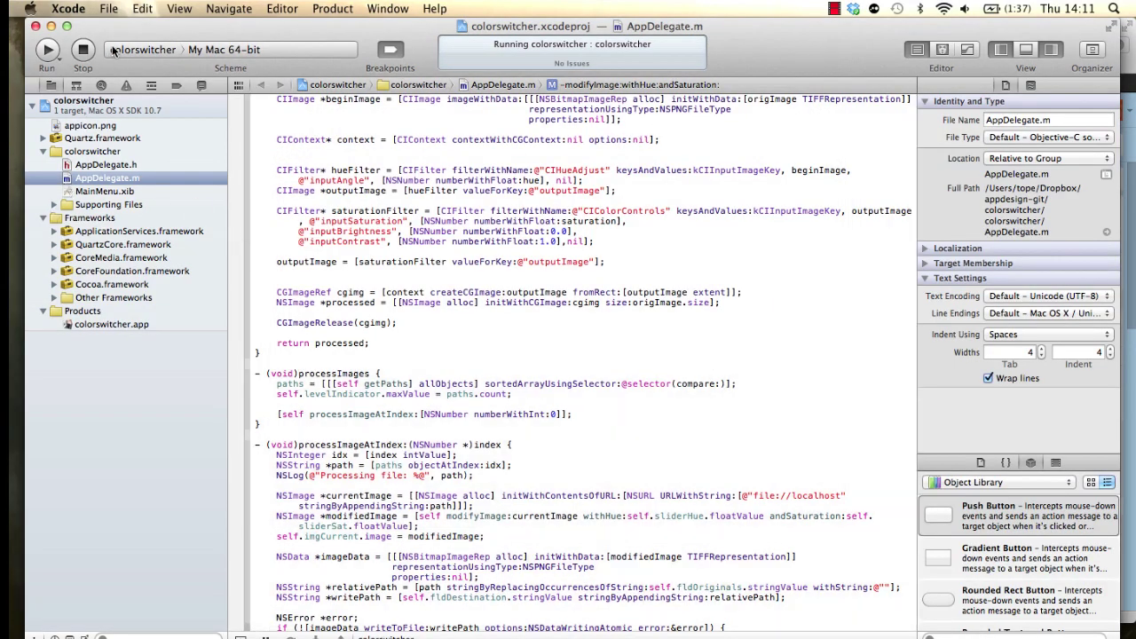
{"action": "key", "text": "ctrl+Down"}
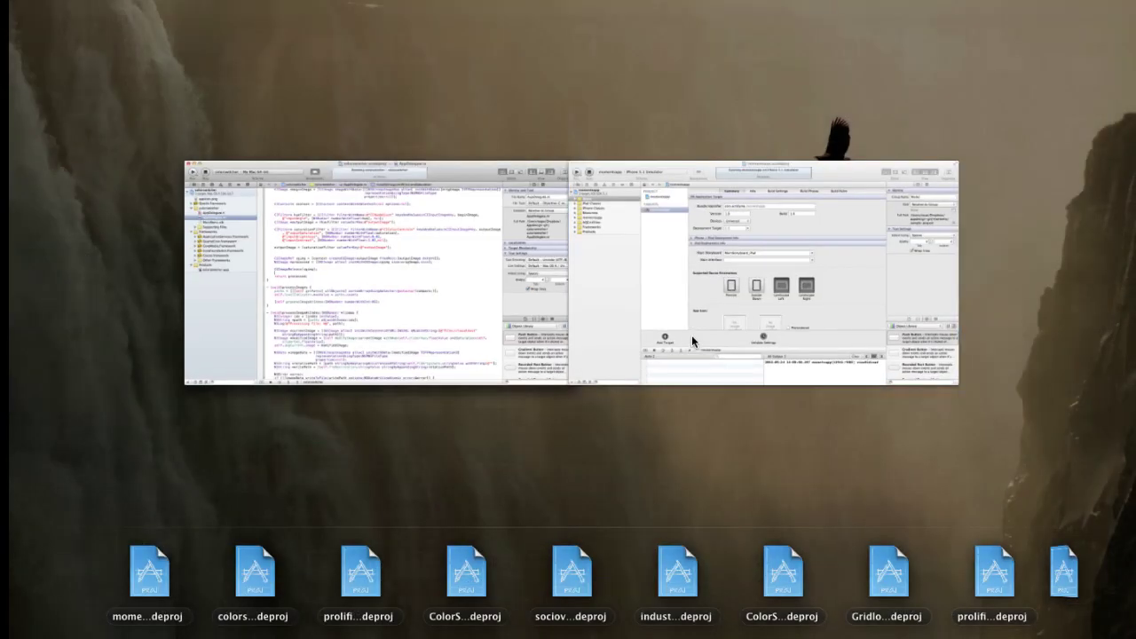
{"action": "left_click", "coordinate": [692, 335]}
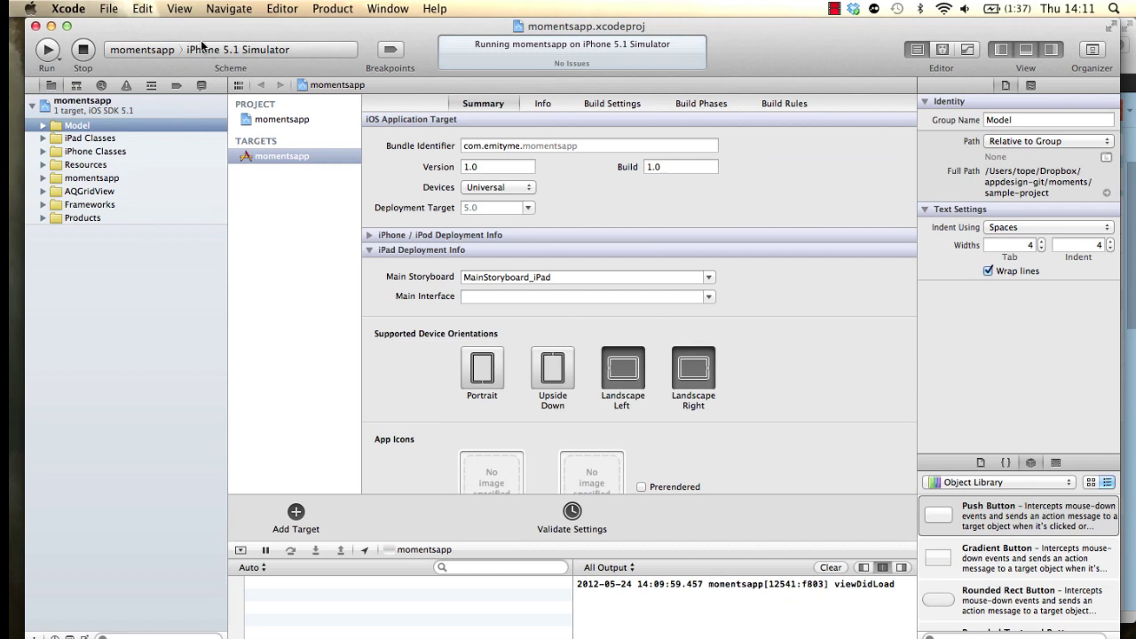
{"action": "left_click", "coordinate": [40, 164]}
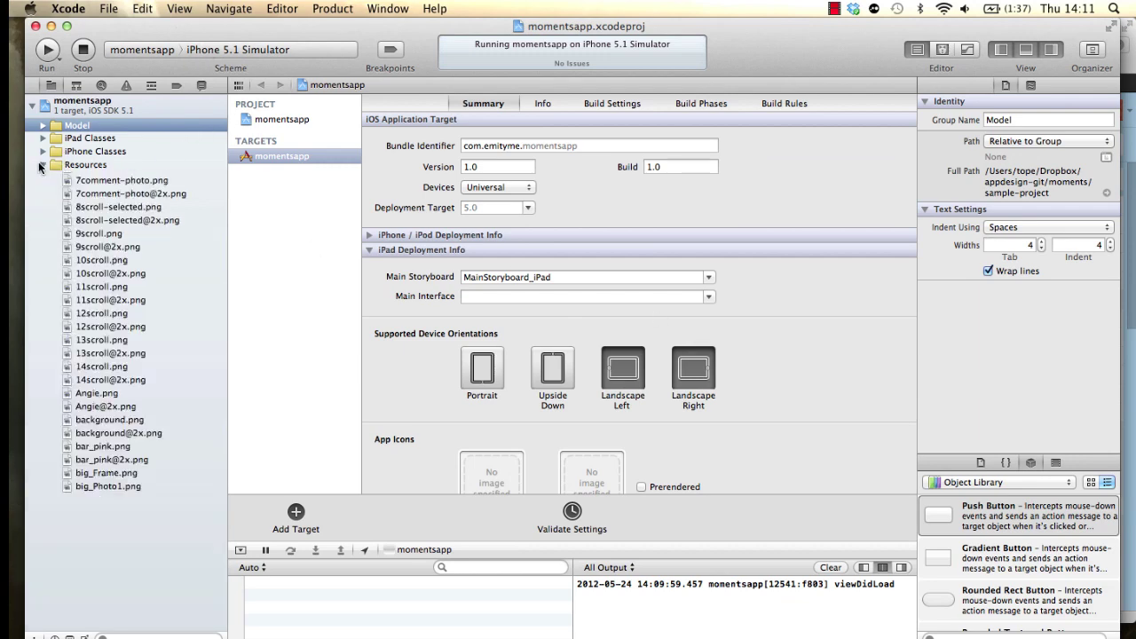
{"action": "scroll", "coordinate": [59, 440], "scroll_direction": "down", "scroll_amount": 20}
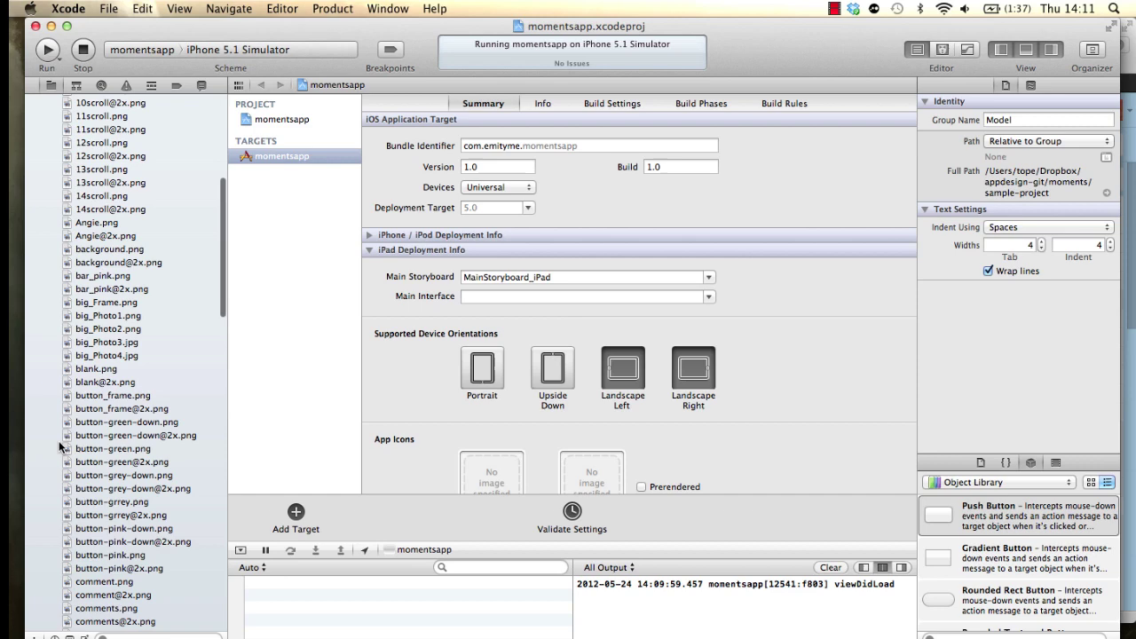
{"action": "scroll", "coordinate": [59, 440], "scroll_direction": "down", "scroll_amount": 10}
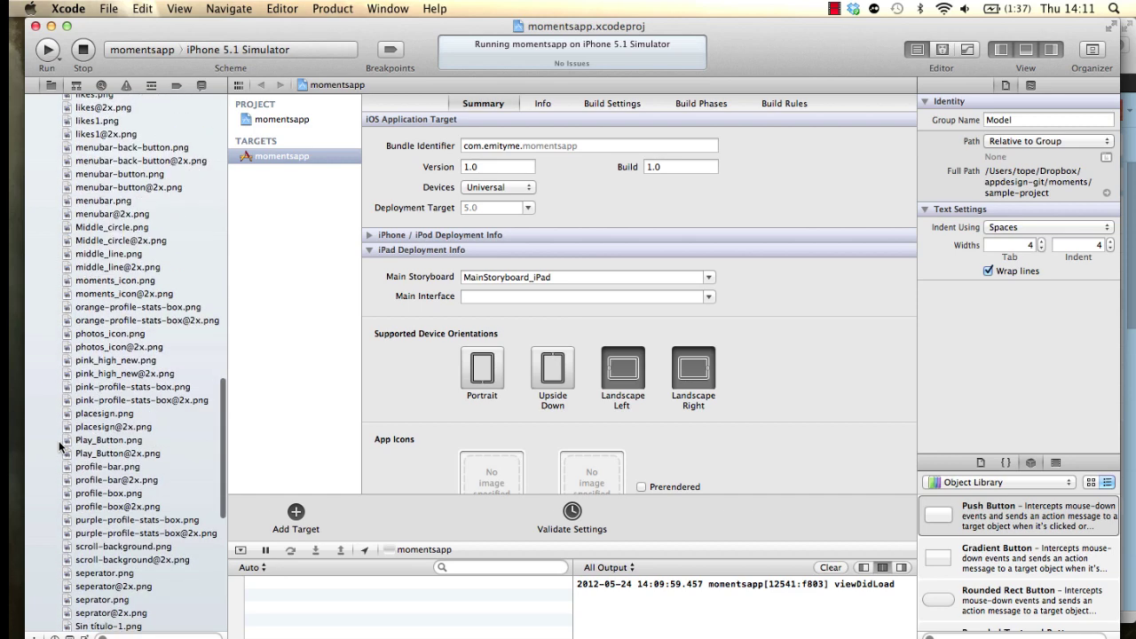
{"action": "scroll", "coordinate": [59, 446], "scroll_direction": "down", "scroll_amount": 7}
{"action": "scroll", "coordinate": [58, 445], "scroll_direction": "down", "scroll_amount": 5}
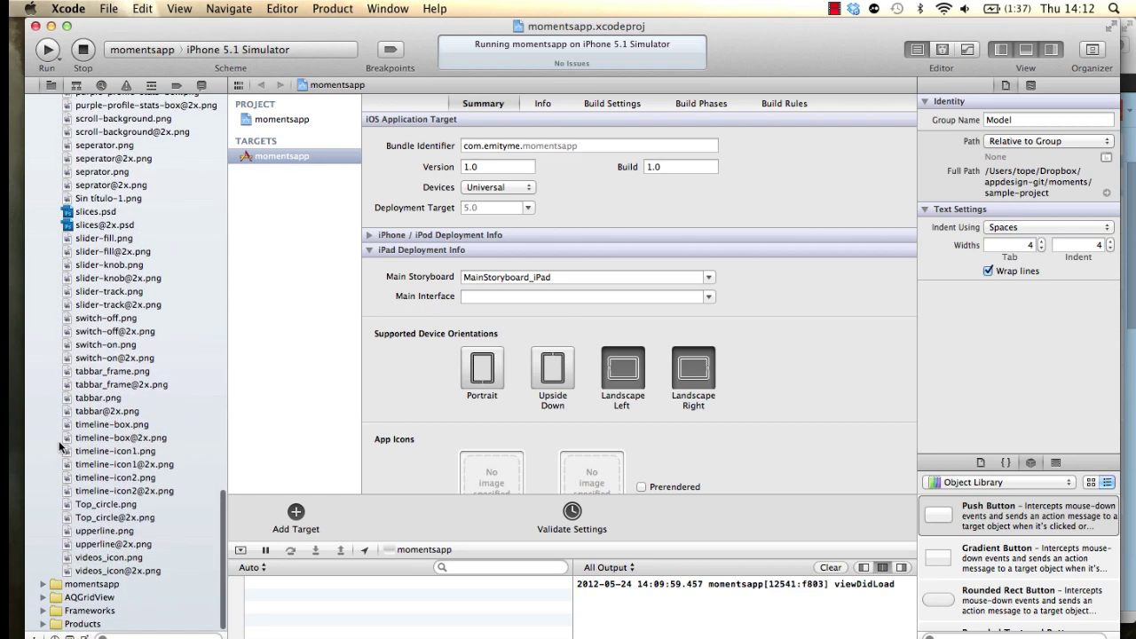
{"action": "scroll", "coordinate": [59, 445], "scroll_direction": "up", "scroll_amount": 20}
{"action": "scroll", "coordinate": [59, 446], "scroll_direction": "up", "scroll_amount": 15}
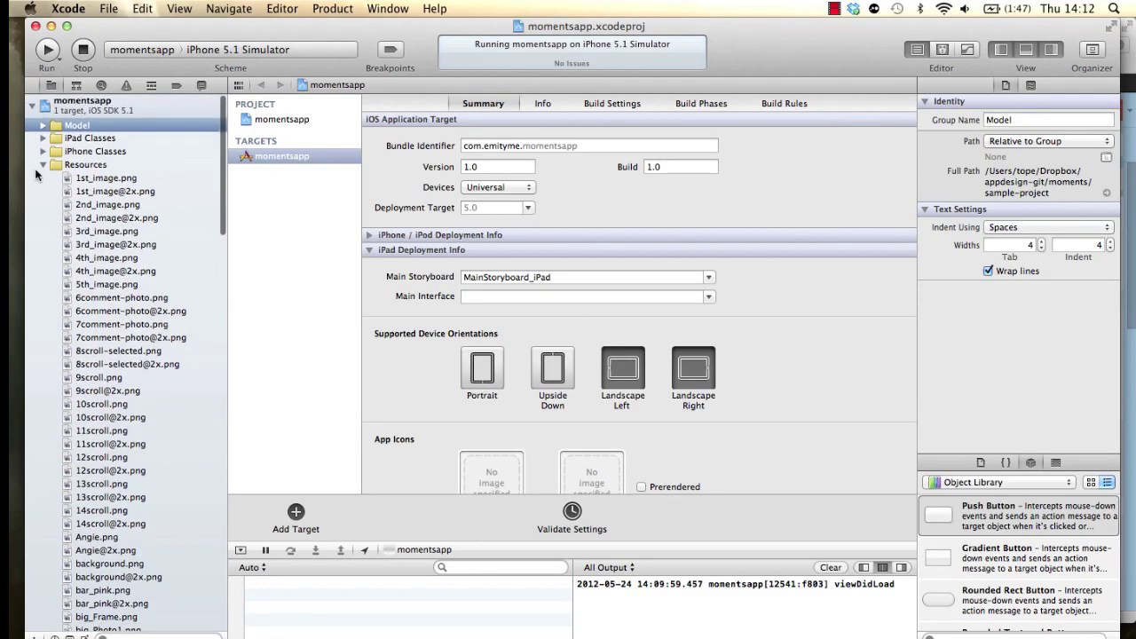
{"action": "left_click", "coordinate": [44, 164]}
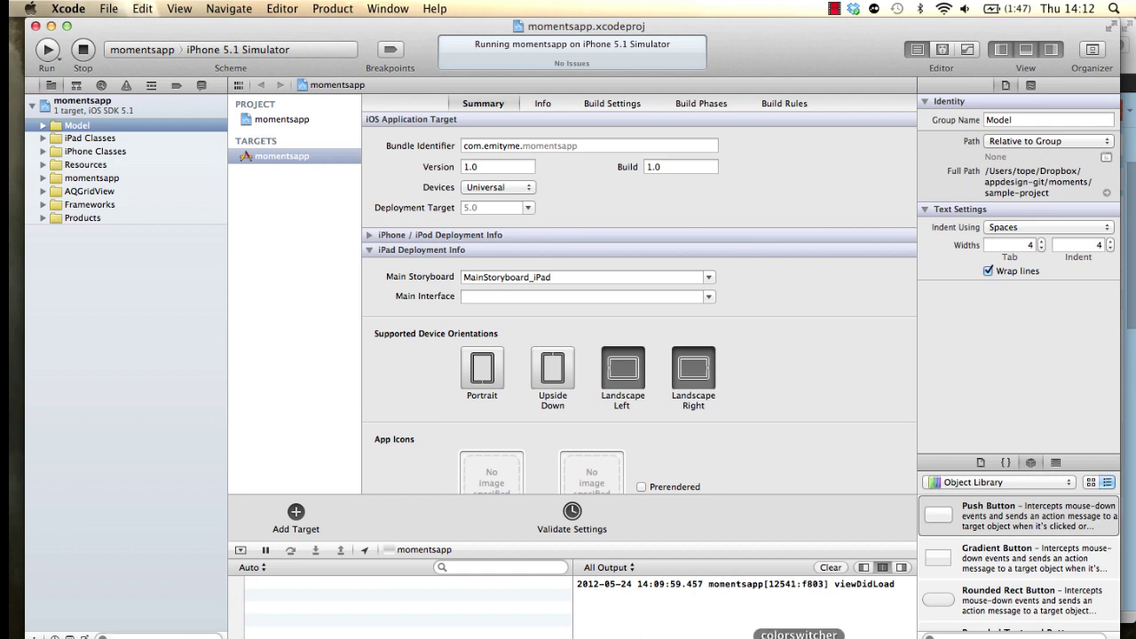
Step: Return to ColorSwitcher and choose the Resources folder inside momentsapp as the original images folder
{"action": "left_click", "coordinate": [799, 638]}
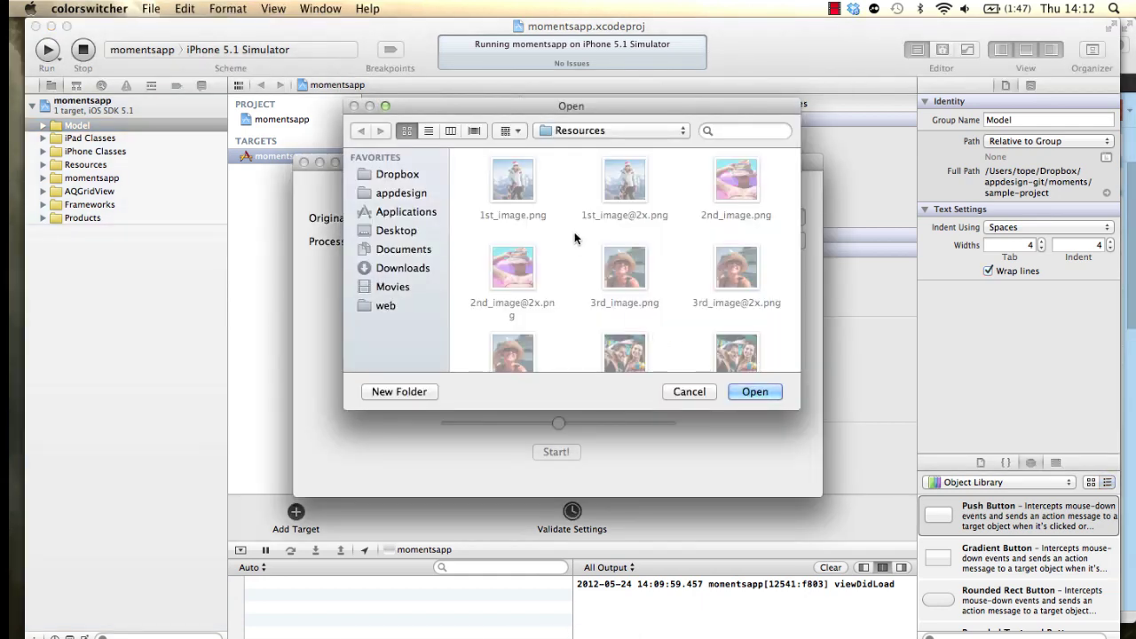
{"action": "key", "text": "super+Up"}
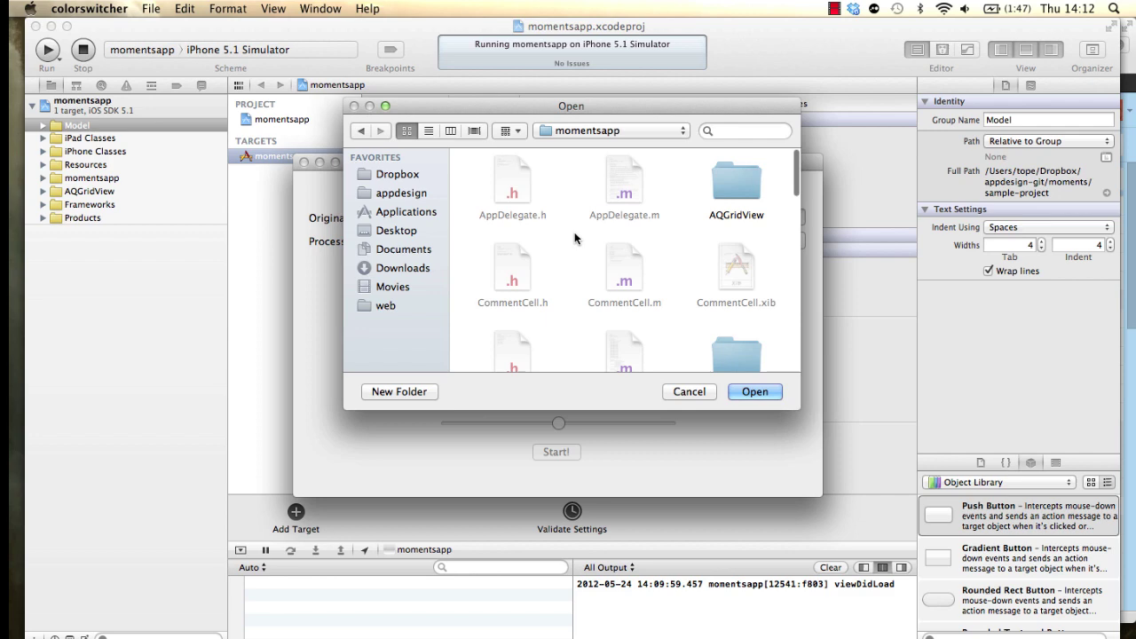
{"action": "scroll", "coordinate": [622, 290], "scroll_direction": "down", "scroll_amount": 10}
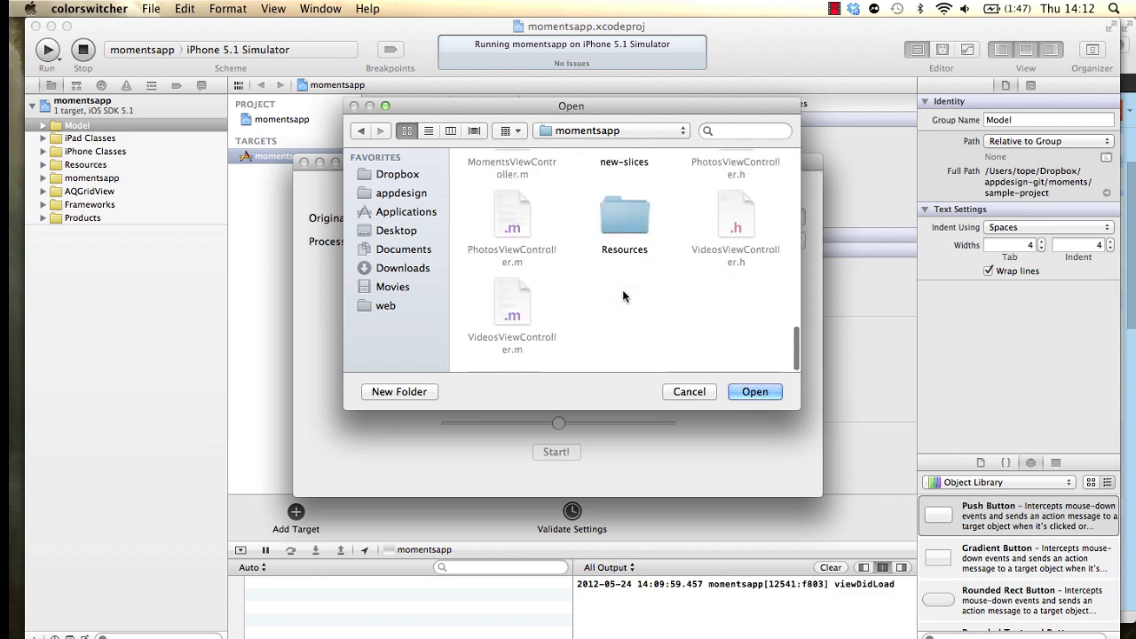
{"action": "left_click", "coordinate": [628, 231]}
{"action": "left_click", "coordinate": [751, 393]}
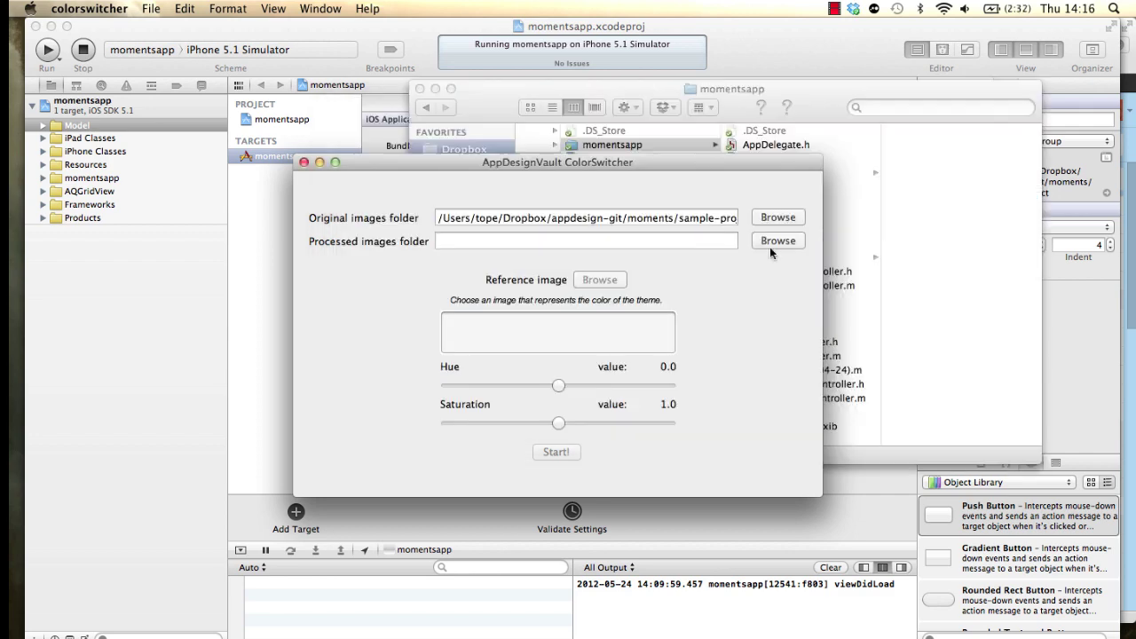
Step: Create a folder named new-resources inside momentsapp while browsing for the processed images location
{"action": "left_click", "coordinate": [776, 244]}
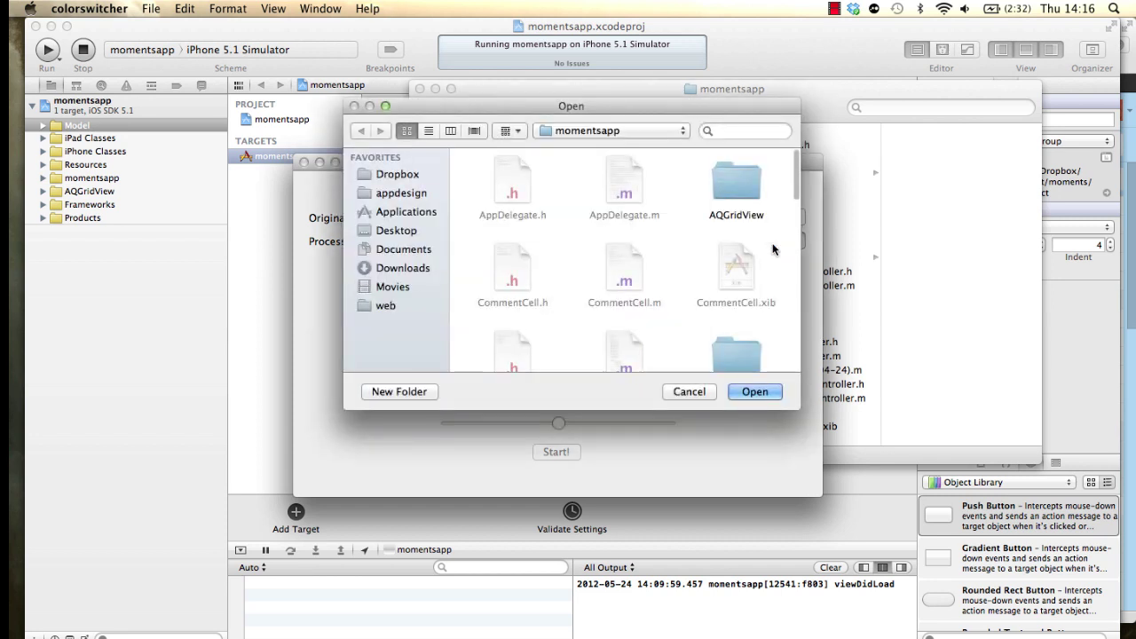
{"action": "scroll", "coordinate": [665, 297], "scroll_direction": "down", "scroll_amount": 5}
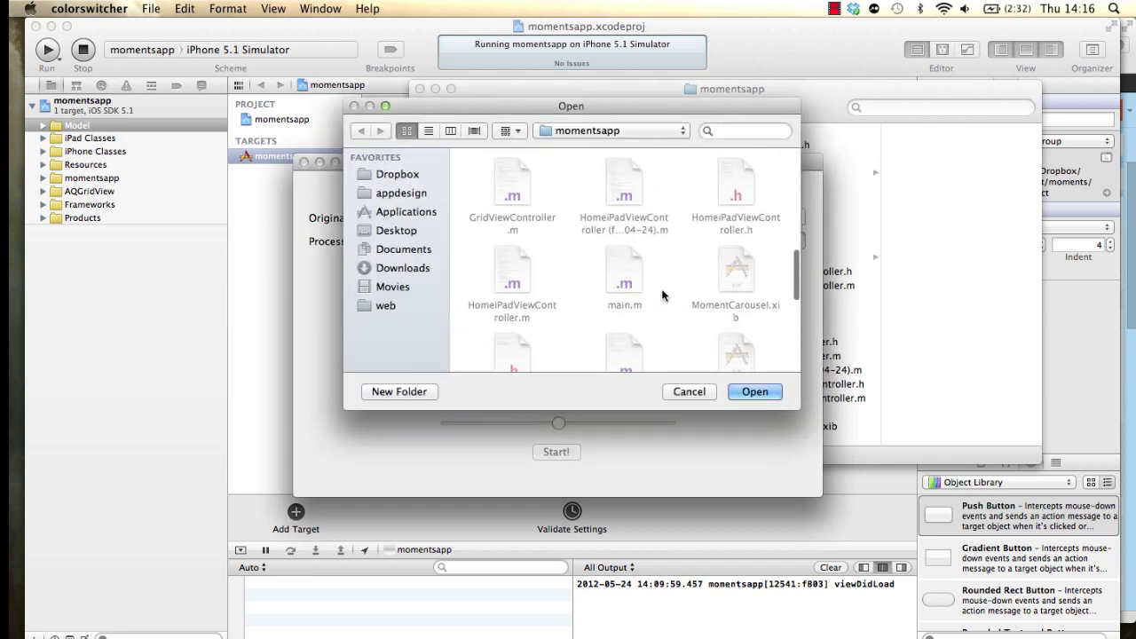
{"action": "left_click", "coordinate": [399, 392]}
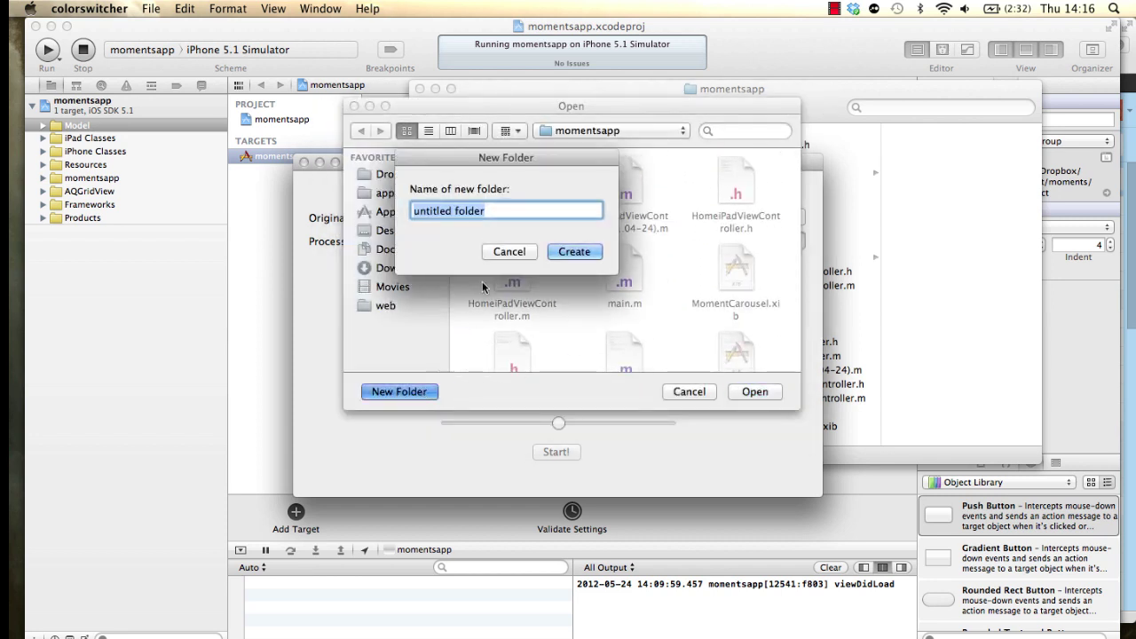
{"action": "type", "text": "new-resour"}
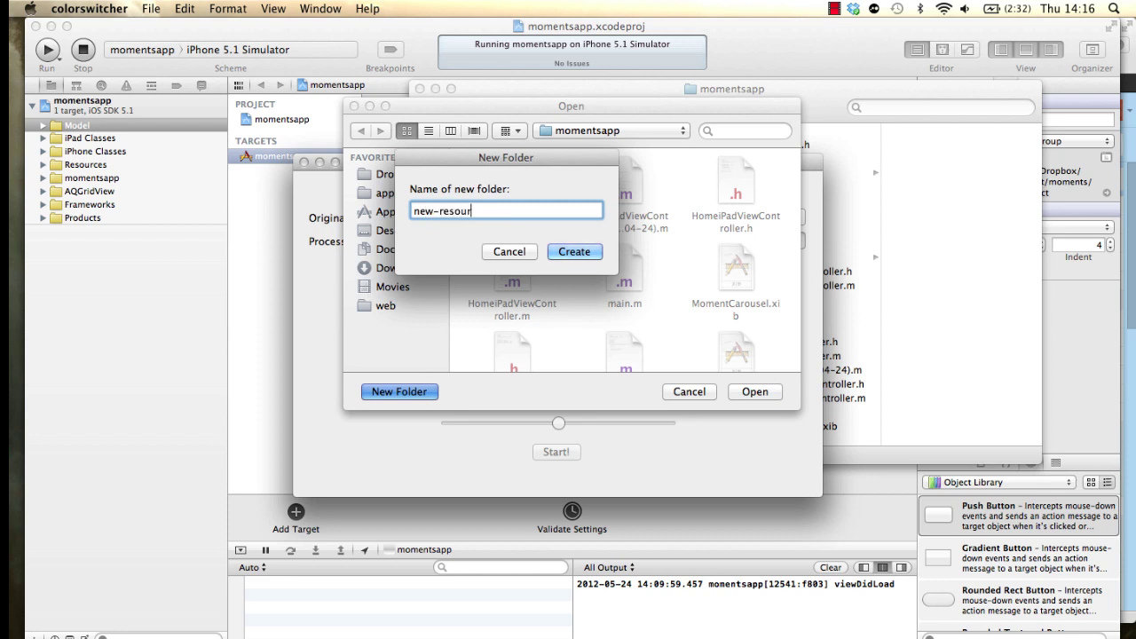
{"action": "type", "text": "ces"}
{"action": "left_click", "coordinate": [571, 252]}
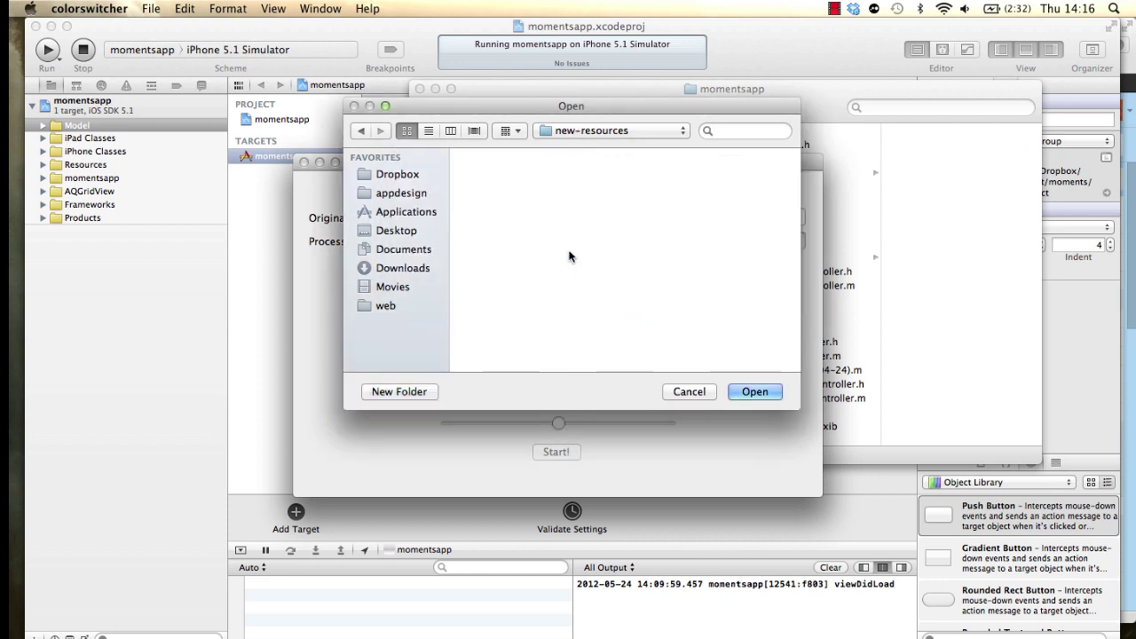
Step: Choose the new-resources folder inside momentsapp as the processed images folder
{"action": "key", "text": "super+Up"}
{"action": "scroll", "coordinate": [551, 308], "scroll_direction": "down", "scroll_amount": 5}
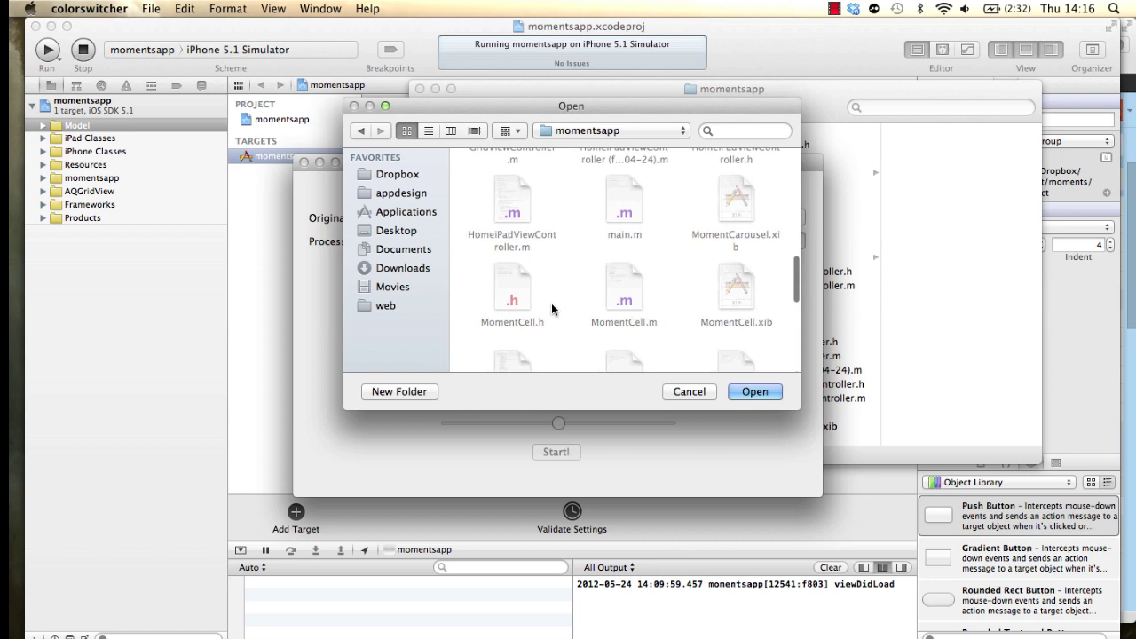
{"action": "scroll", "coordinate": [551, 309], "scroll_direction": "up", "scroll_amount": 3}
{"action": "left_click", "coordinate": [624, 213]}
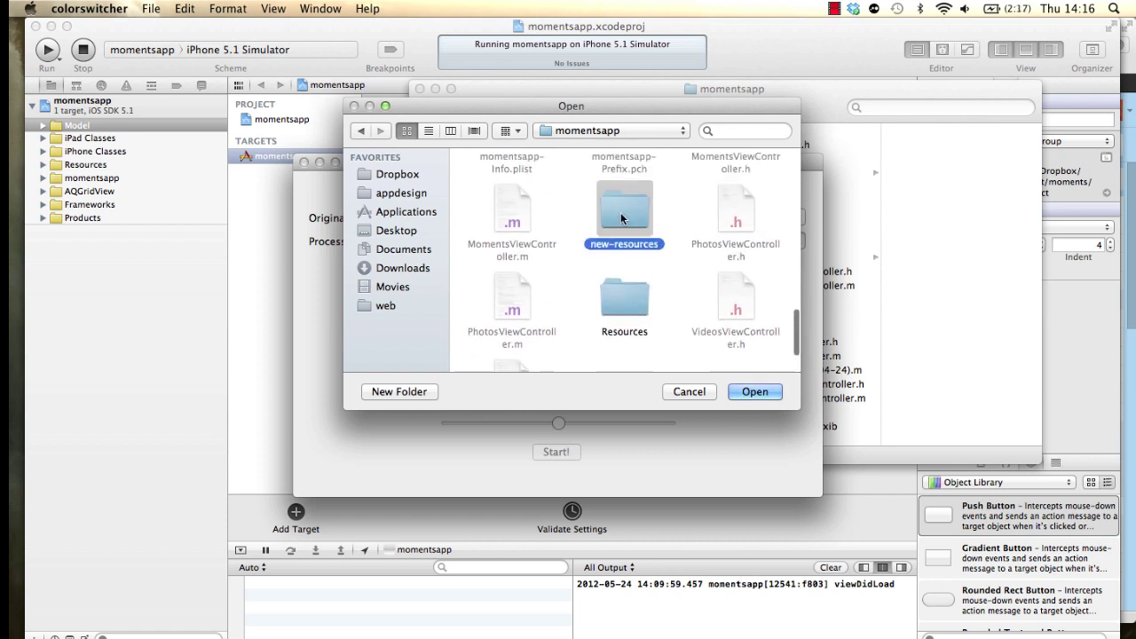
{"action": "left_click", "coordinate": [751, 392]}
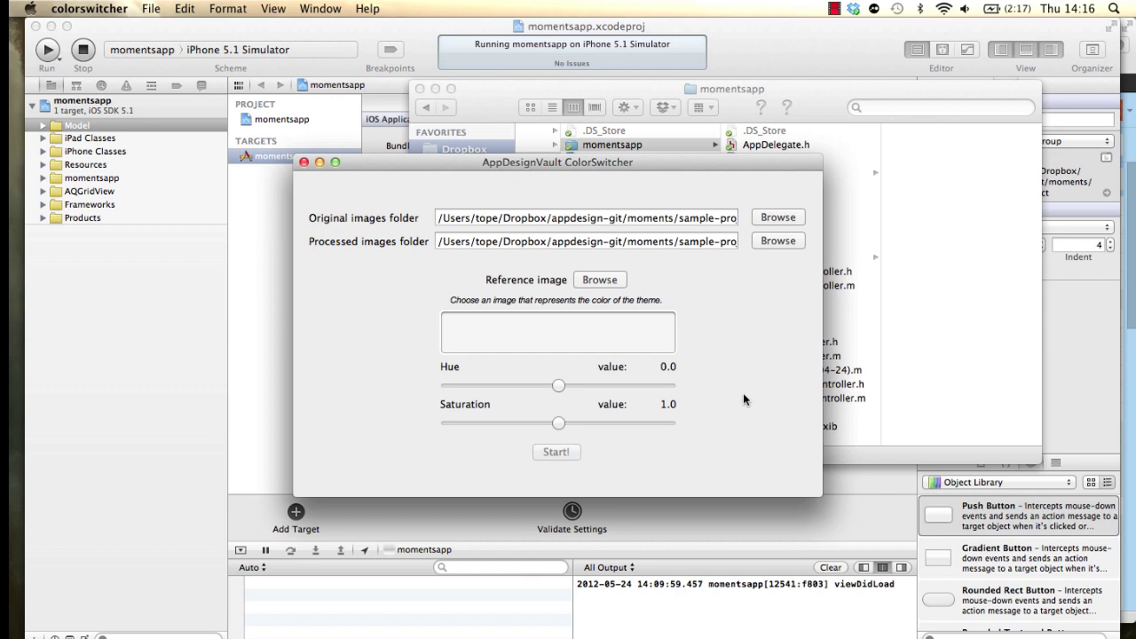
Step: Choose menubar.png from the Resources folder as the reference image for the theme color
{"action": "left_click", "coordinate": [614, 280]}
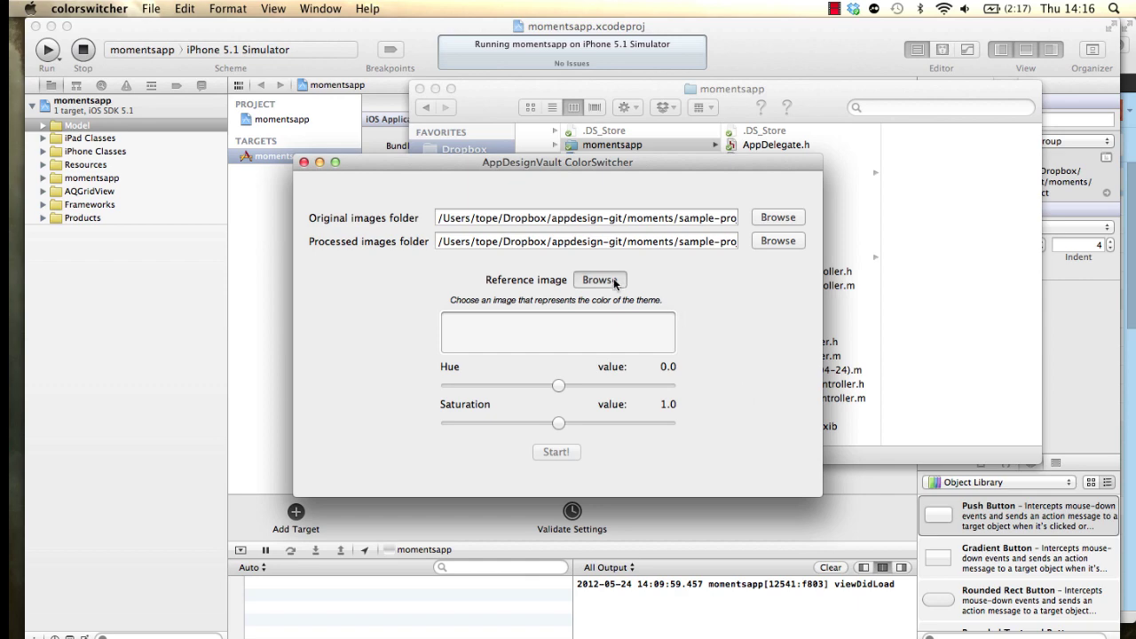
{"action": "scroll", "coordinate": [583, 314], "scroll_direction": "down", "scroll_amount": 6}
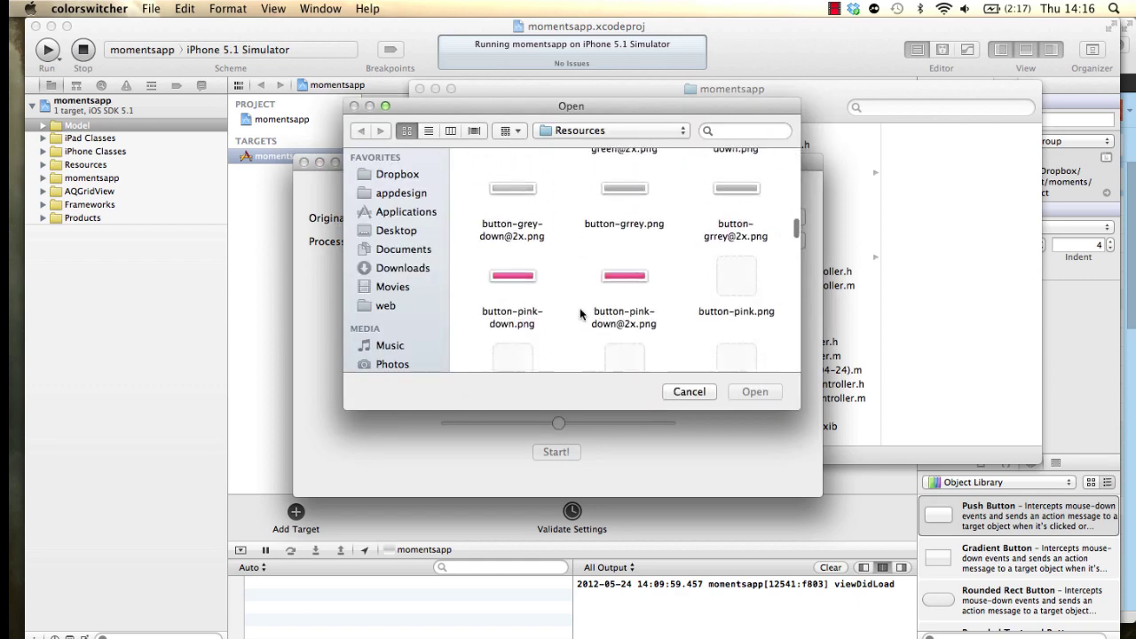
{"action": "scroll", "coordinate": [581, 315], "scroll_direction": "down", "scroll_amount": 5}
{"action": "scroll", "coordinate": [581, 314], "scroll_direction": "up", "scroll_amount": 5}
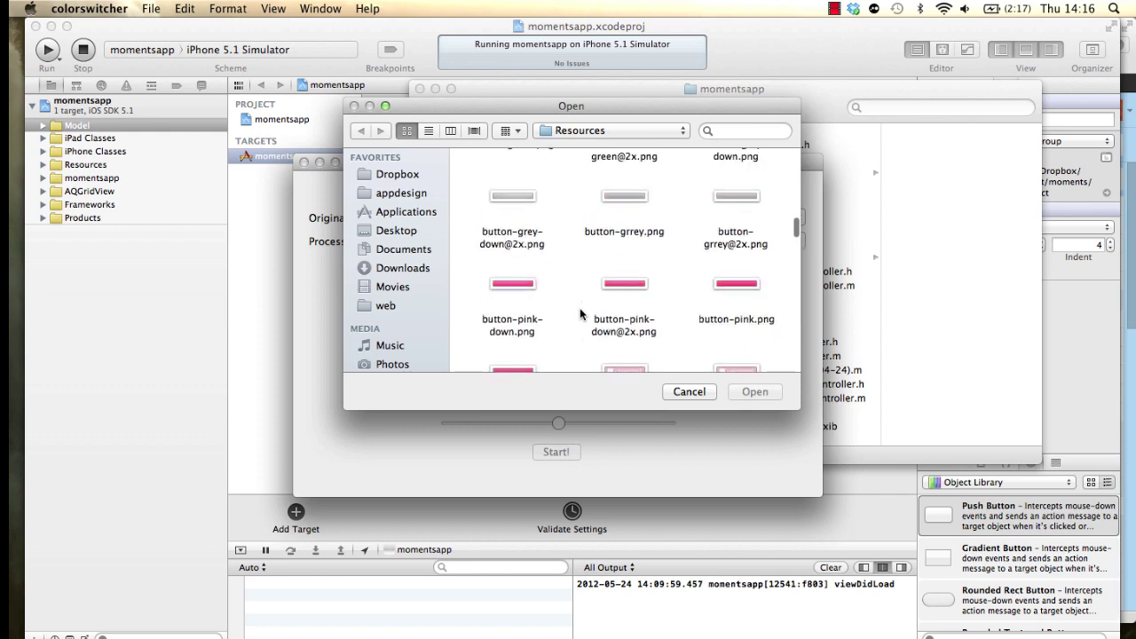
{"action": "scroll", "coordinate": [586, 233], "scroll_direction": "down", "scroll_amount": 5}
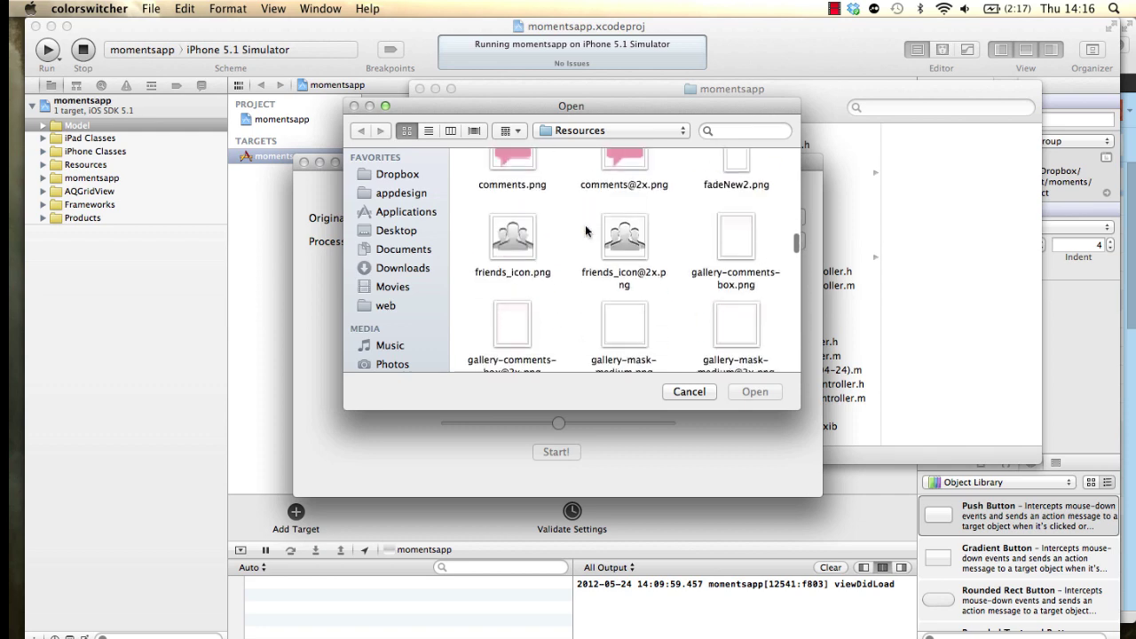
{"action": "scroll", "coordinate": [565, 305], "scroll_direction": "down", "scroll_amount": 8}
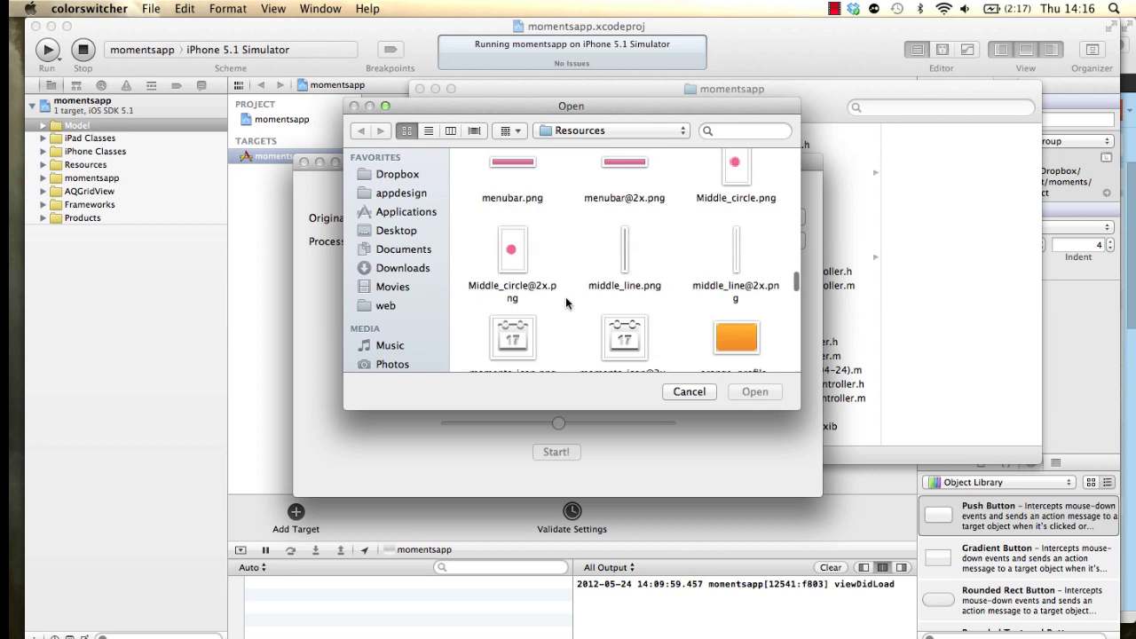
{"action": "scroll", "coordinate": [567, 304], "scroll_direction": "up", "scroll_amount": 2}
{"action": "left_click", "coordinate": [524, 257]}
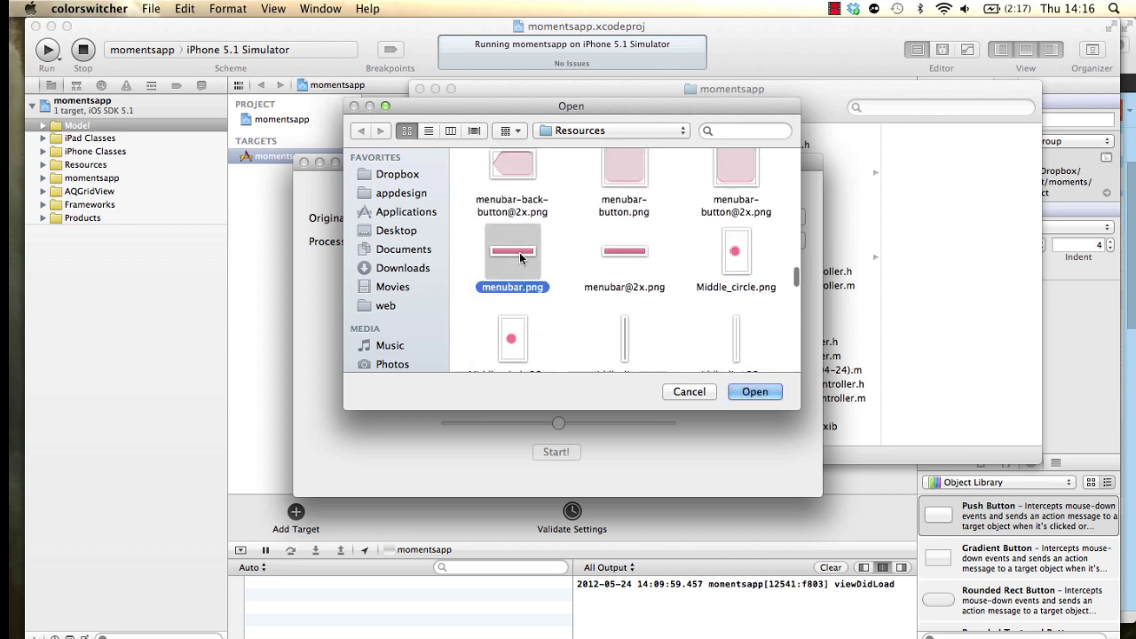
{"action": "left_click", "coordinate": [750, 391]}
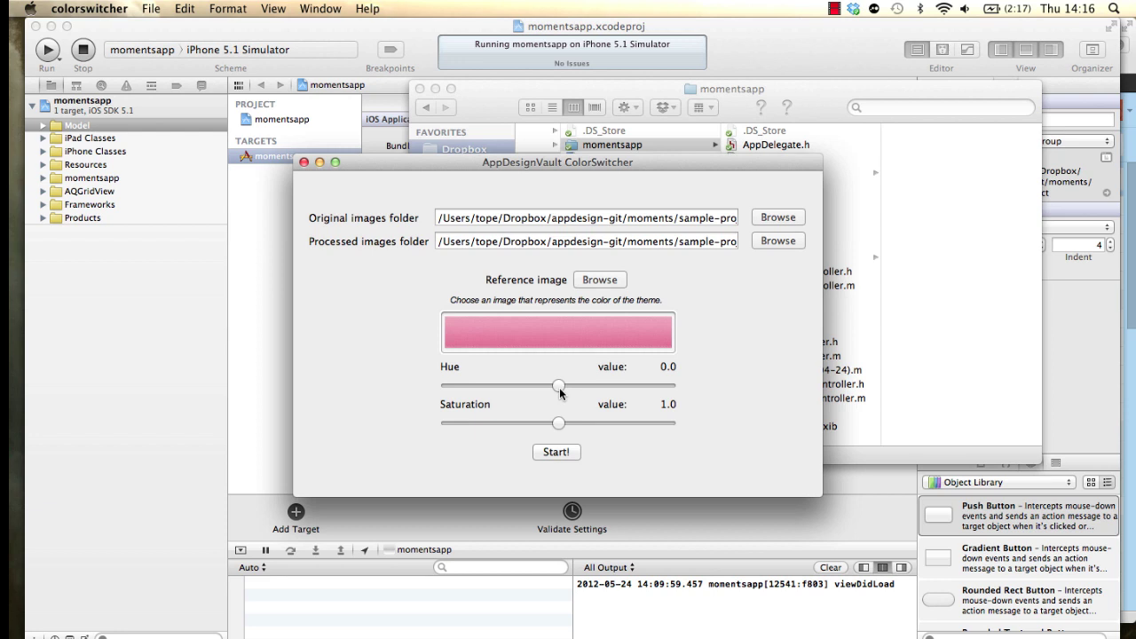
Step: Shift the hue to about 2.02 for a green theme, try zero saturation before restoring it to about 1, and start processing the images
{"action": "mouse_move", "coordinate": [559, 394]}
{"action": "left_mouse_down"}
{"action": "mouse_move", "coordinate": [577, 387]}
{"action": "mouse_move", "coordinate": [567, 387]}
{"action": "left_mouse_up"}
{"action": "left_click_drag", "start_coordinate": [494, 389], "coordinate": [631, 387]}
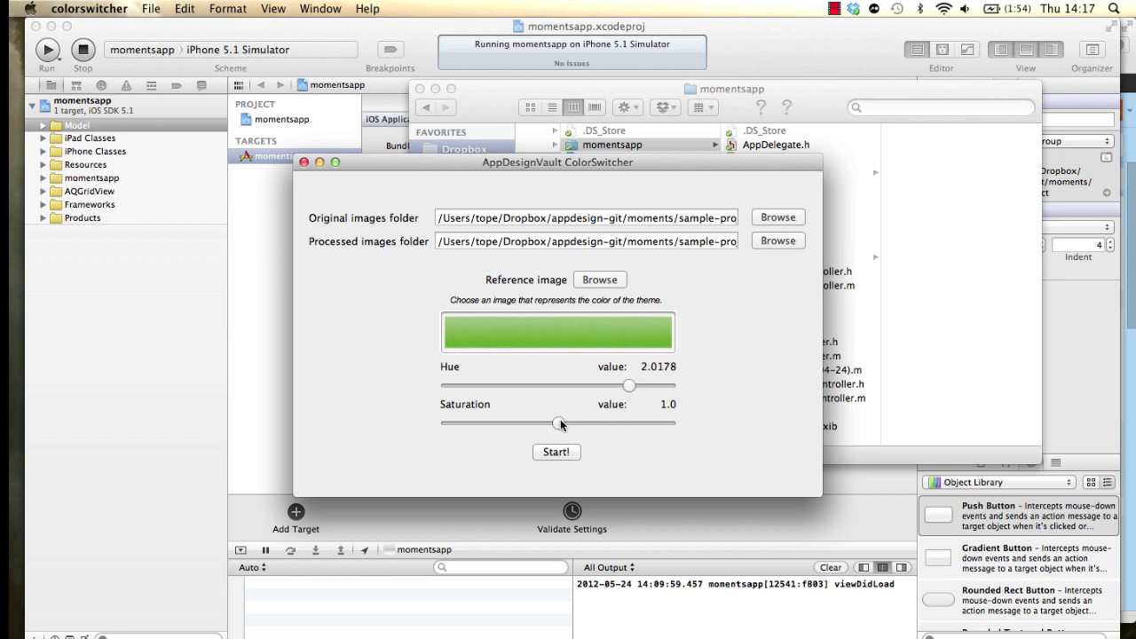
{"action": "left_click_drag", "start_coordinate": [558, 424], "coordinate": [447, 423]}
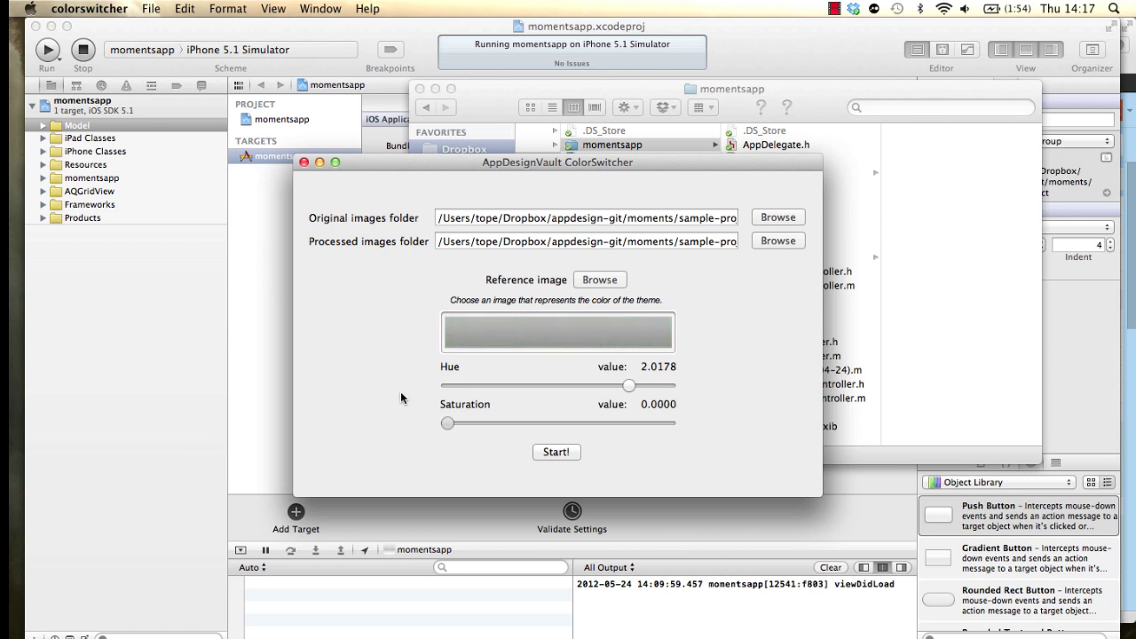
{"action": "left_click_drag", "start_coordinate": [447, 423], "coordinate": [554, 423]}
{"action": "left_click", "coordinate": [556, 453]}
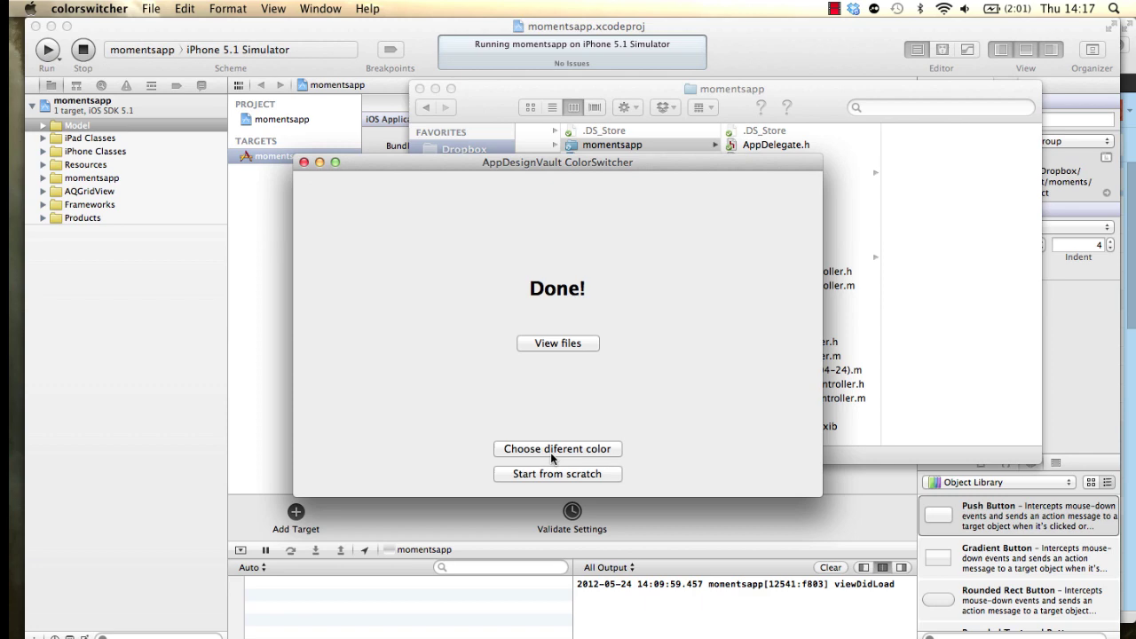
Step: Switch to the momentsapp Finder window and show the new-resources folder as icons in an enlarged window
{"action": "left_click", "coordinate": [861, 326]}
{"action": "scroll", "coordinate": [858, 325], "scroll_direction": "down", "scroll_amount": 5}
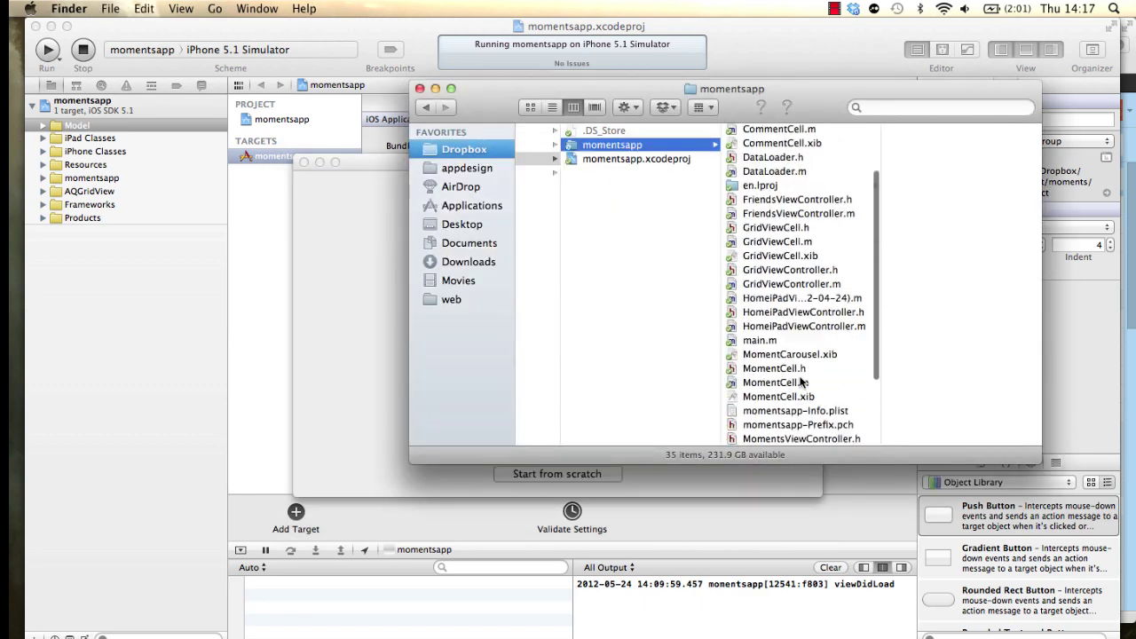
{"action": "left_click", "coordinate": [787, 369]}
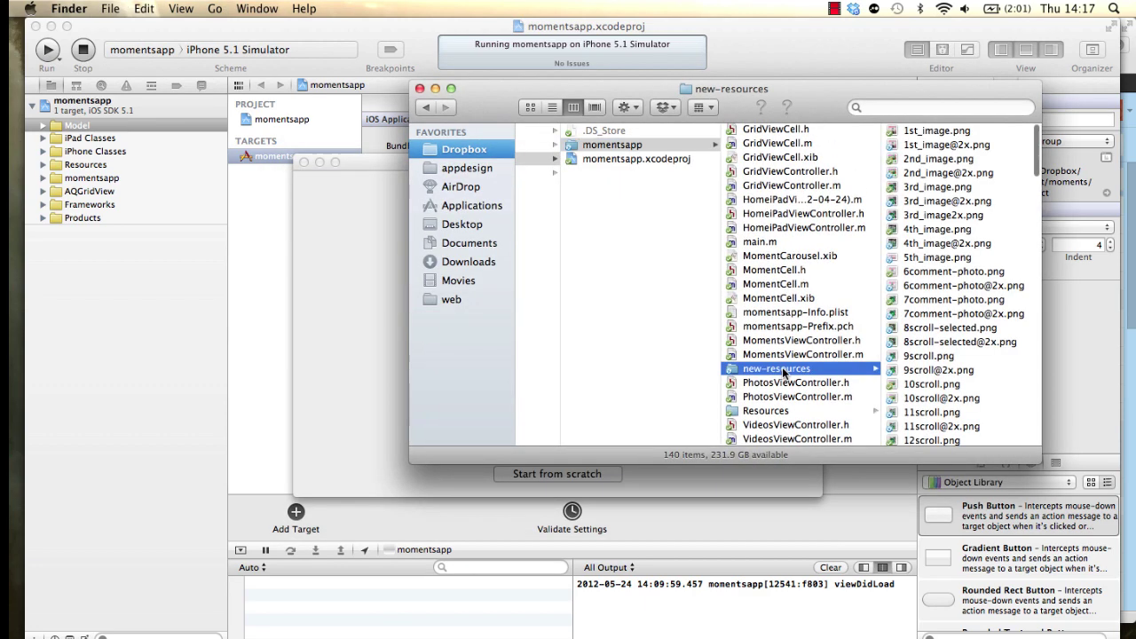
{"action": "left_click_drag", "start_coordinate": [785, 100], "coordinate": [637, 74]}
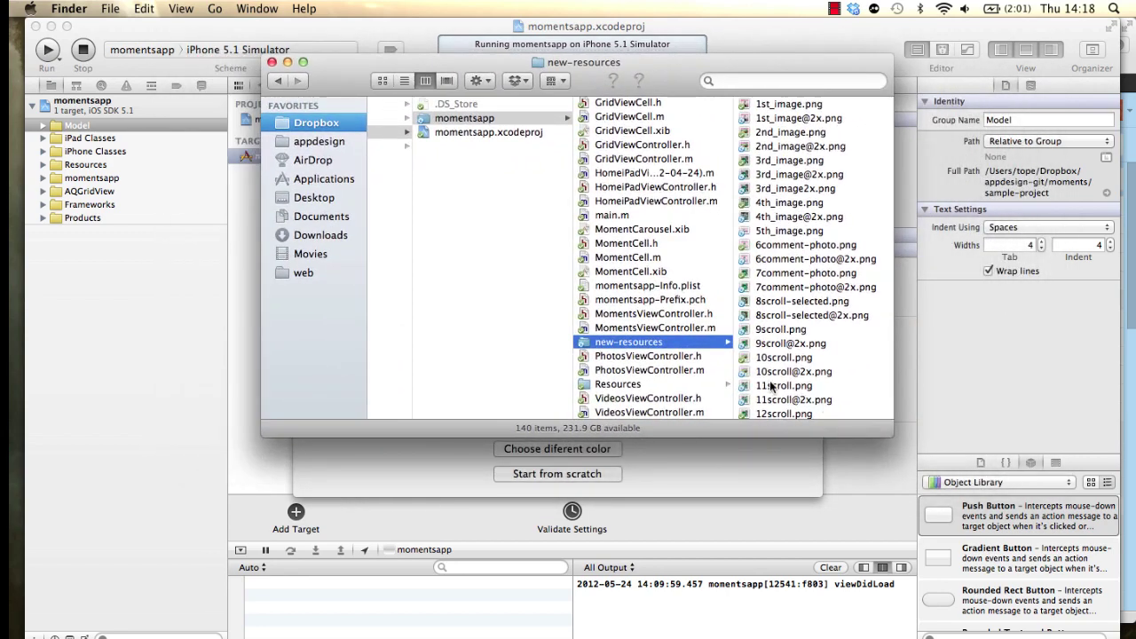
{"action": "left_click", "coordinate": [382, 81]}
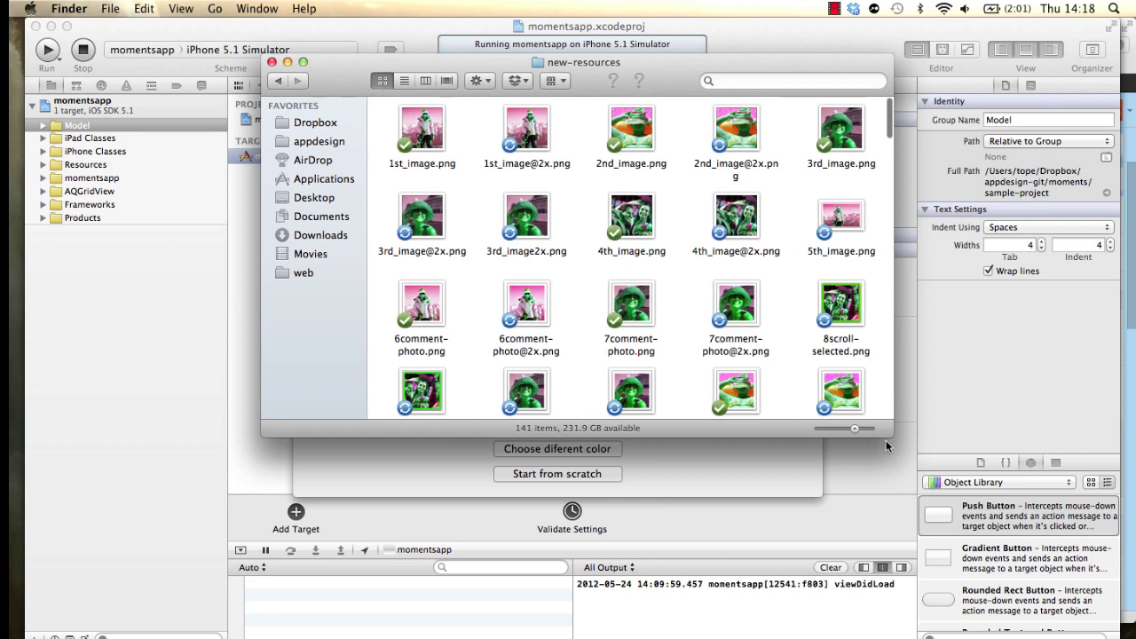
{"action": "left_click_drag", "start_coordinate": [886, 447], "coordinate": [1066, 600]}
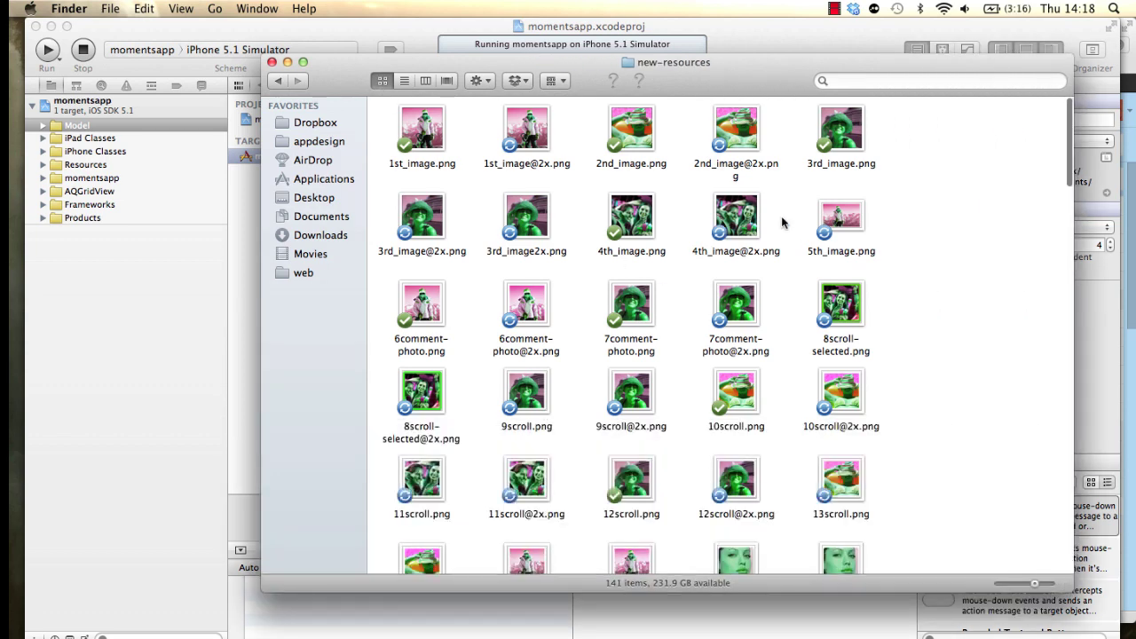
Step: View the processed 1st_image.png in Preview and close it
{"action": "left_click", "coordinate": [427, 132]}
{"action": "double_click", "coordinate": [427, 132]}
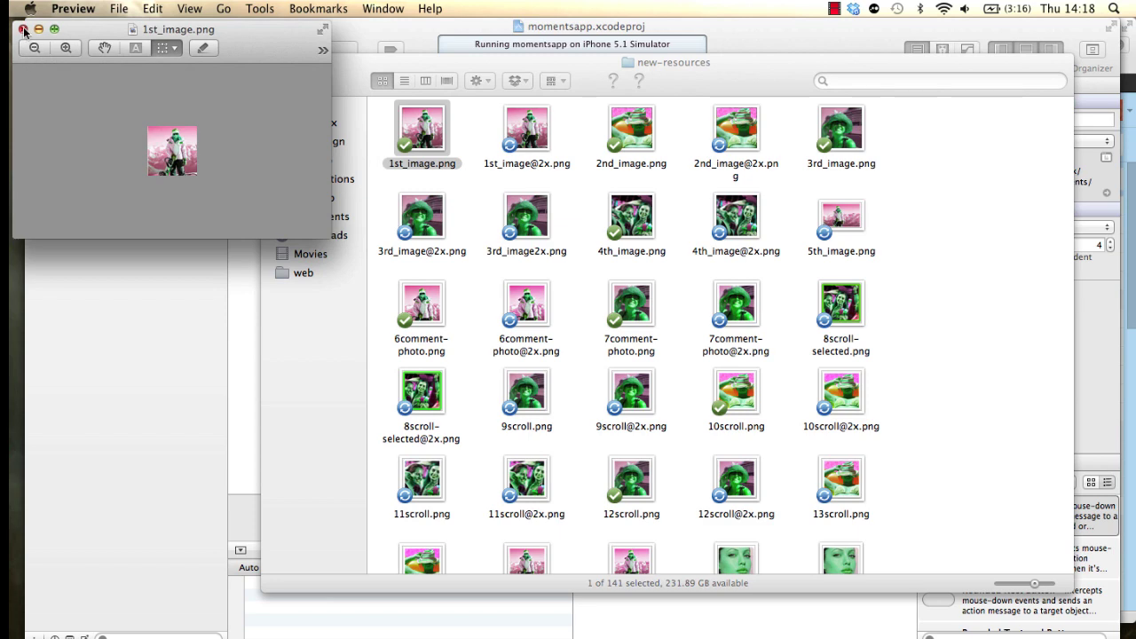
{"action": "left_click", "coordinate": [24, 29]}
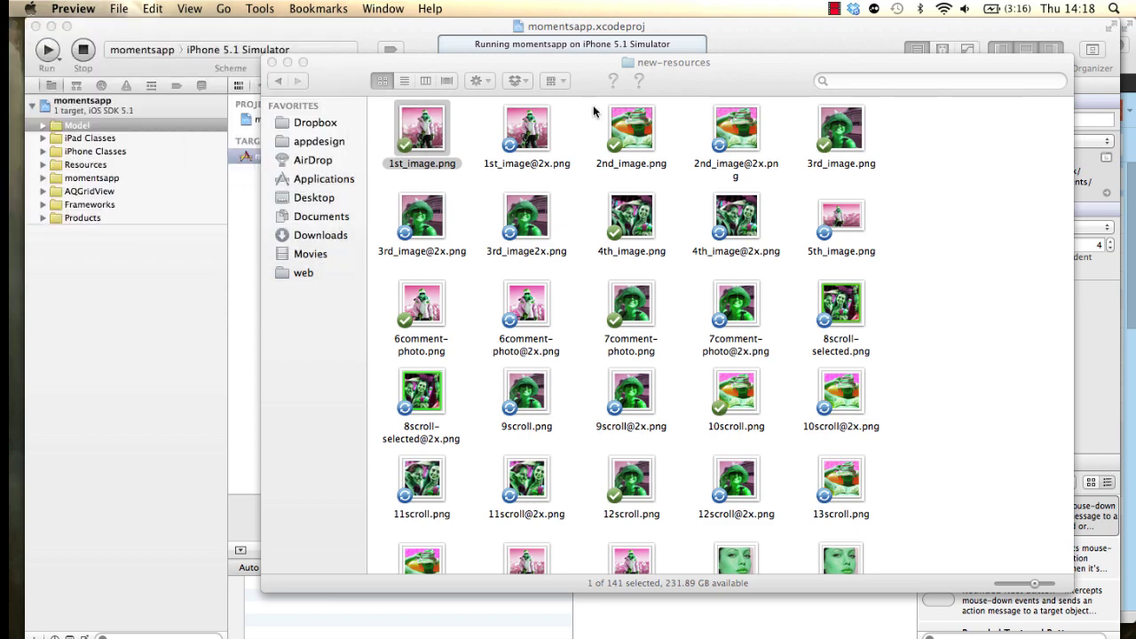
Step: Examine how the photos, buttons, bars and frames in new-resources were recolored
{"action": "scroll", "coordinate": [983, 349], "scroll_direction": "down", "scroll_amount": 5}
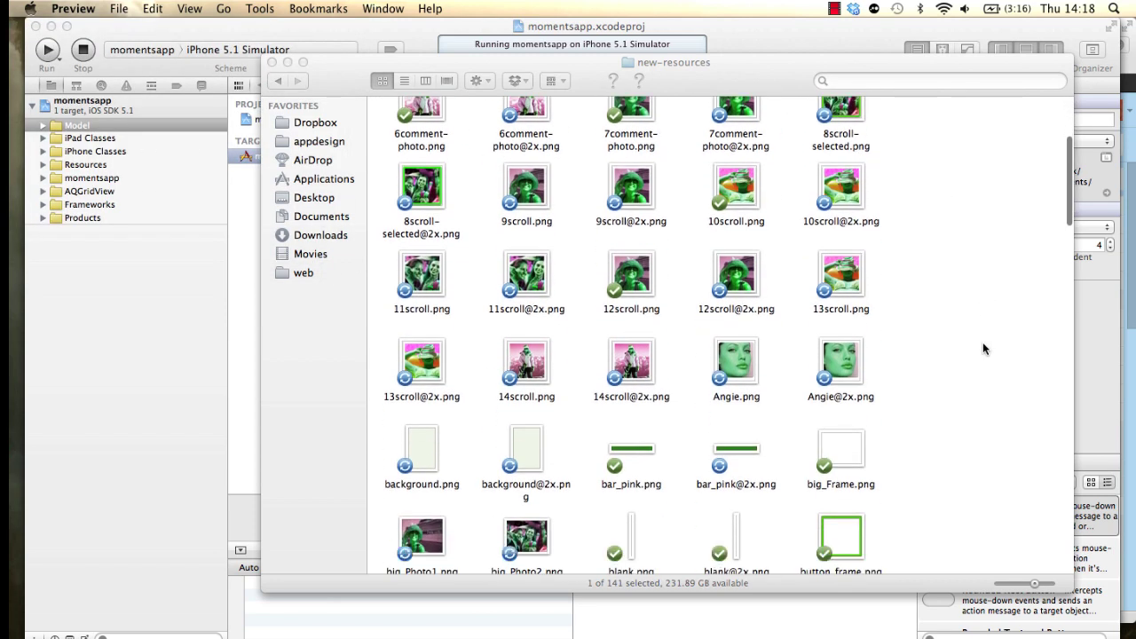
{"action": "scroll", "coordinate": [983, 349], "scroll_direction": "down", "scroll_amount": 4}
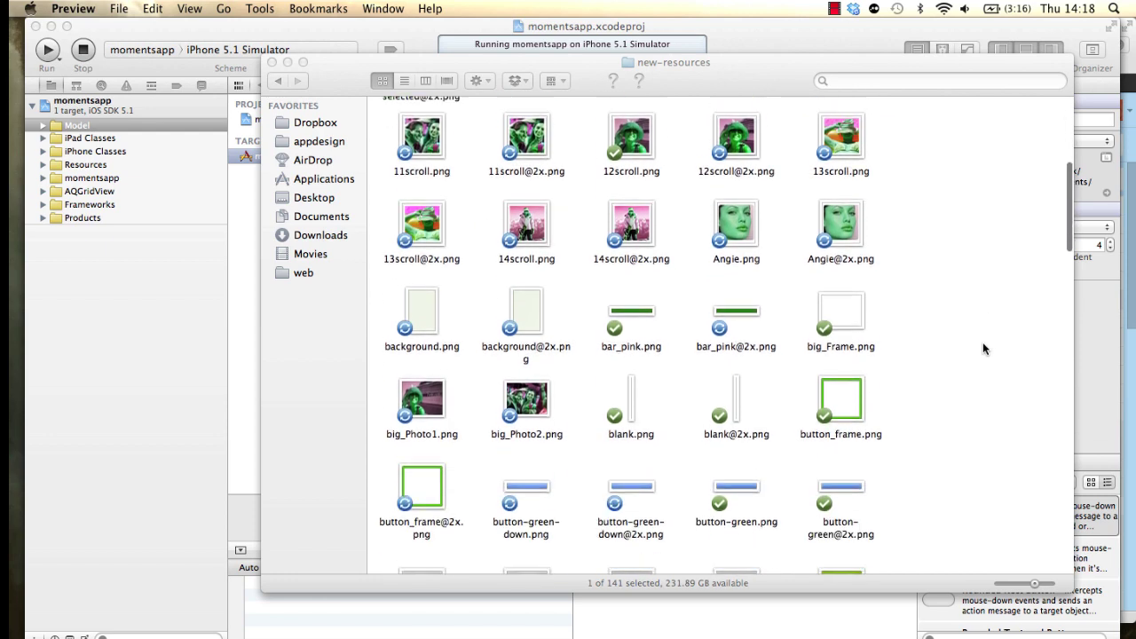
{"action": "scroll", "coordinate": [983, 349], "scroll_direction": "down", "scroll_amount": 5}
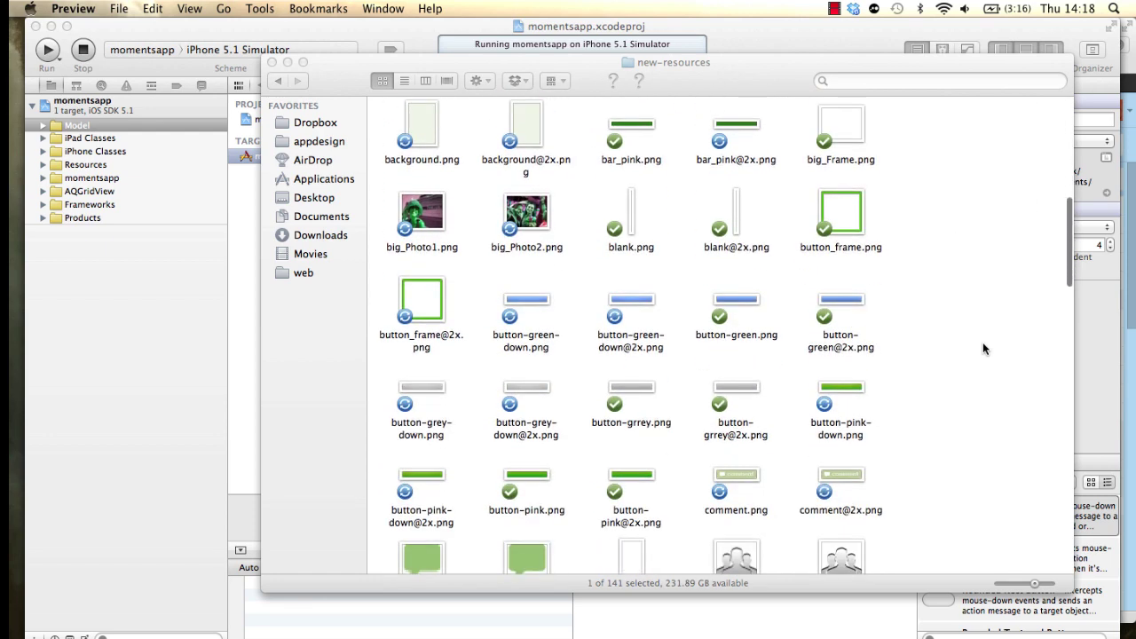
{"action": "scroll", "coordinate": [983, 349], "scroll_direction": "up", "scroll_amount": 10}
{"action": "scroll", "coordinate": [983, 349], "scroll_direction": "down", "scroll_amount": 10}
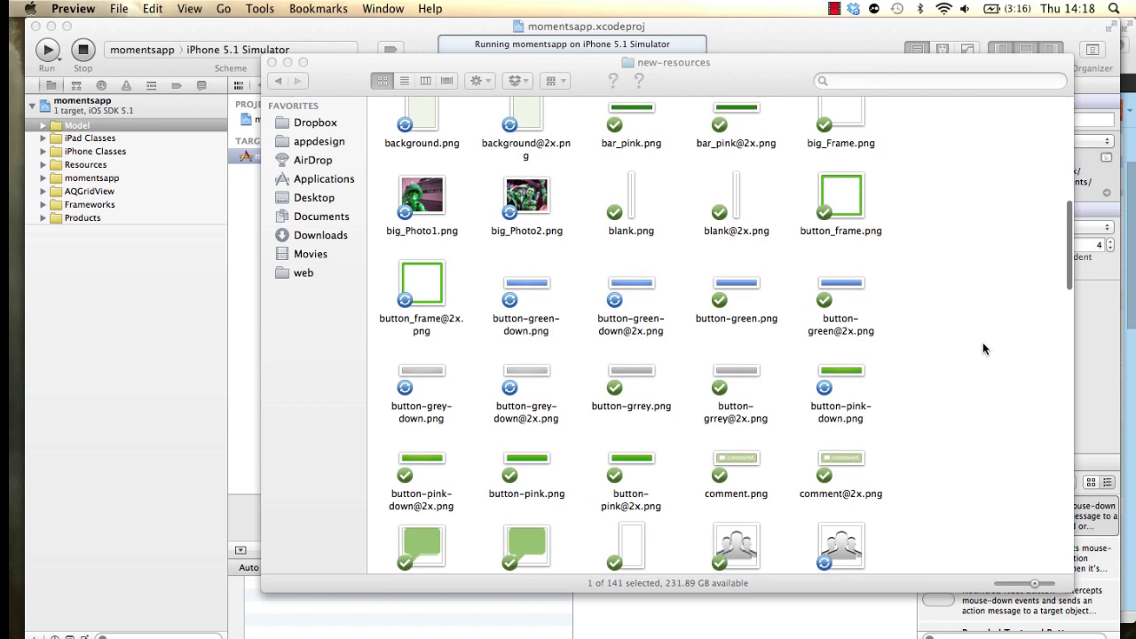
{"action": "scroll", "coordinate": [983, 348], "scroll_direction": "up", "scroll_amount": 5}
{"action": "scroll", "coordinate": [983, 349], "scroll_direction": "up", "scroll_amount": 3}
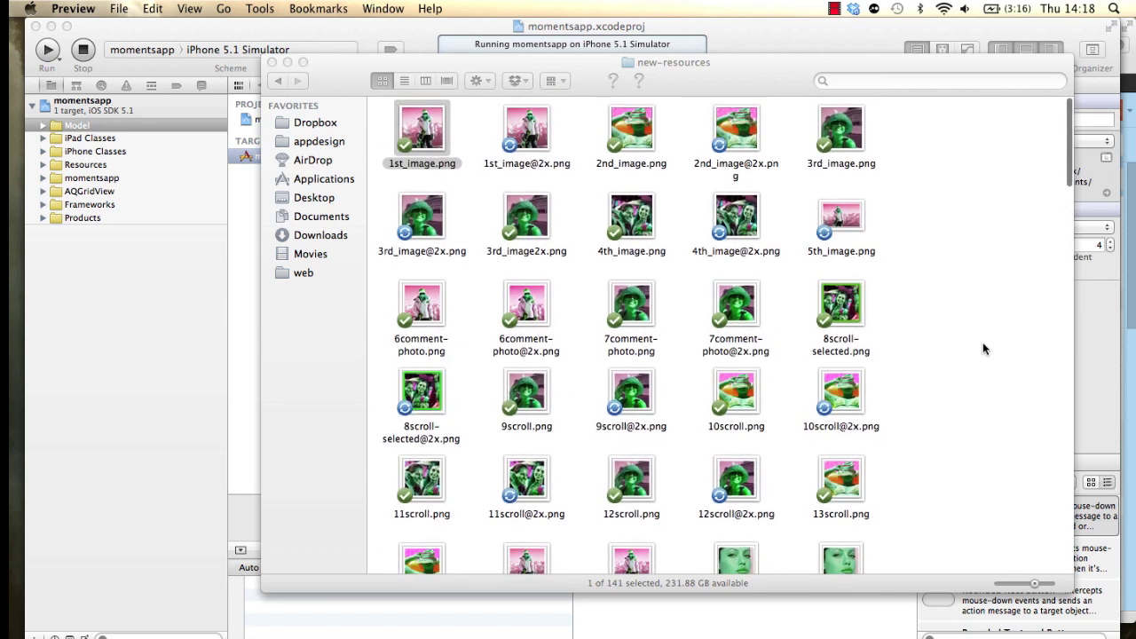
{"action": "scroll", "coordinate": [983, 349], "scroll_direction": "down", "scroll_amount": 5}
{"action": "scroll", "coordinate": [983, 349], "scroll_direction": "up", "scroll_amount": 5}
{"action": "scroll", "coordinate": [983, 349], "scroll_direction": "down", "scroll_amount": 1}
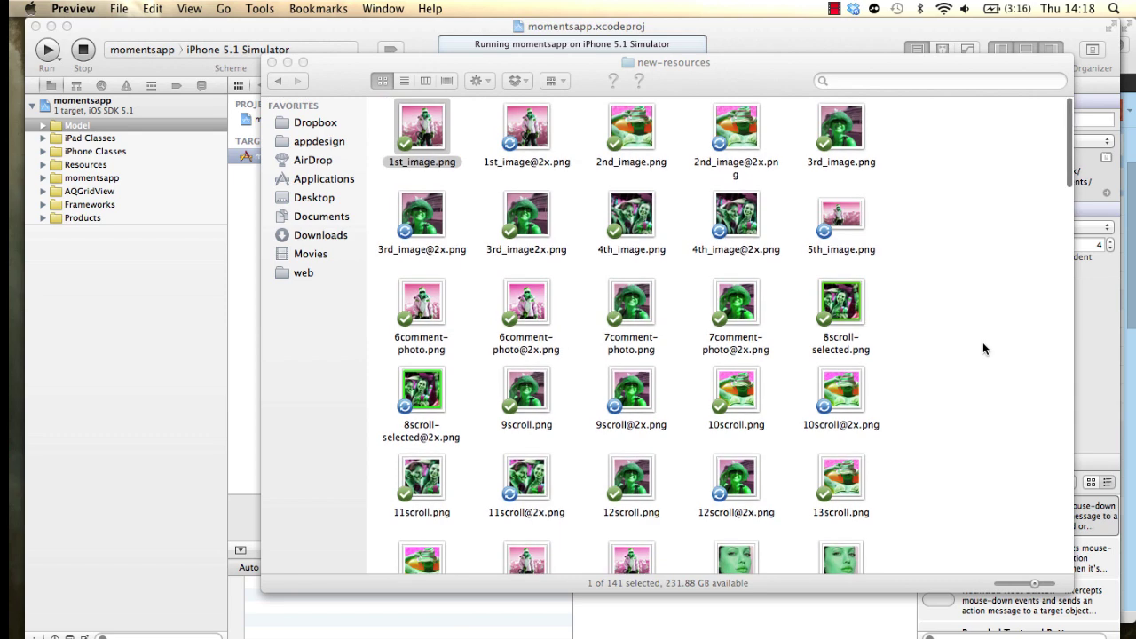
Step: Go back to momentsapp and show its original Resources folder as icons in a window enlarged to fit eight columns
{"action": "left_click", "coordinate": [281, 81]}
{"action": "left_click", "coordinate": [281, 81]}
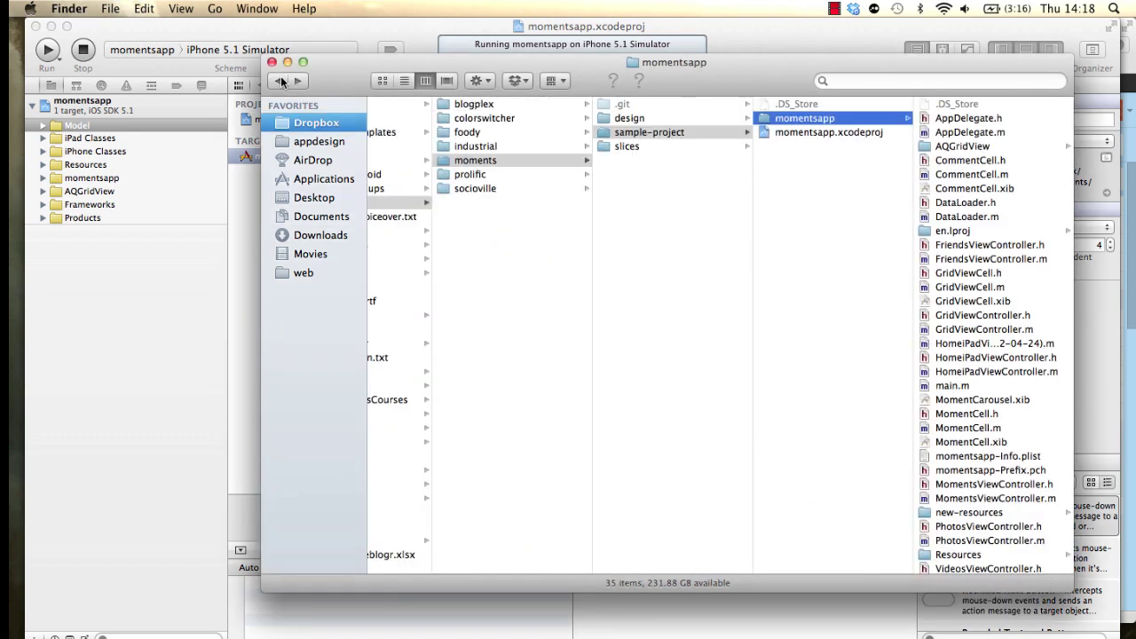
{"action": "scroll", "coordinate": [976, 522], "scroll_direction": "down", "scroll_amount": 1}
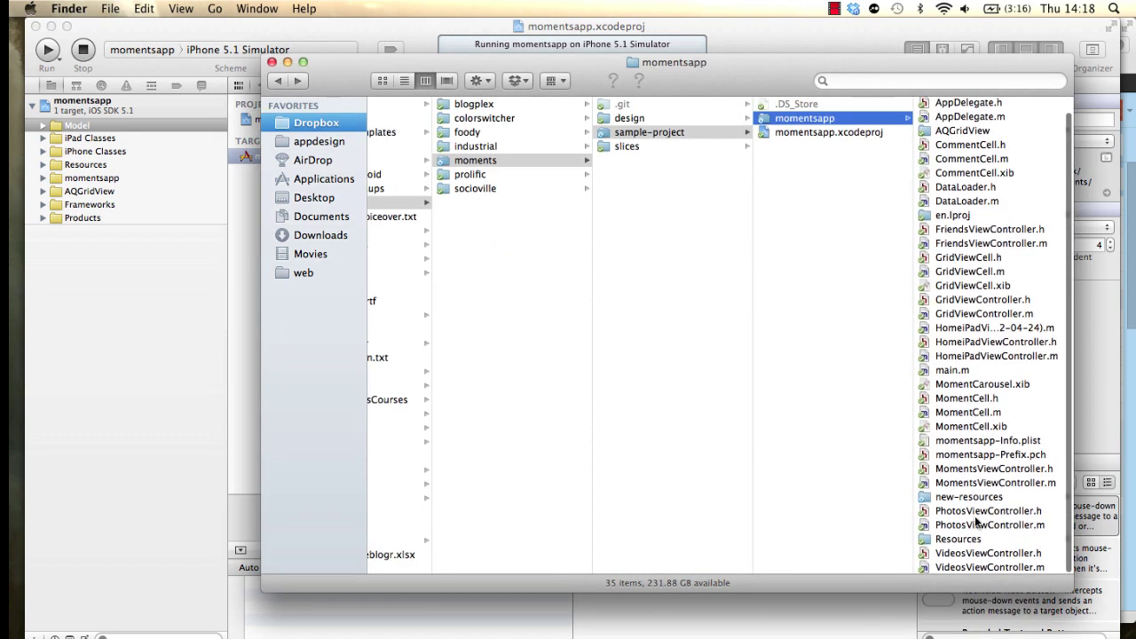
{"action": "left_click", "coordinate": [968, 539]}
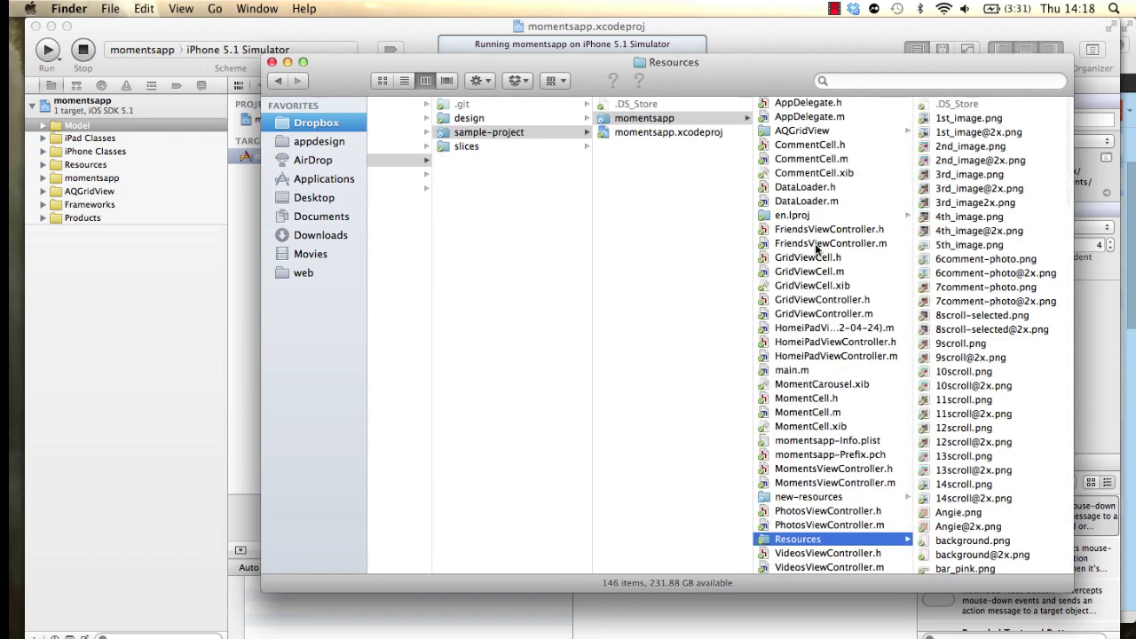
{"action": "left_click", "coordinate": [382, 82]}
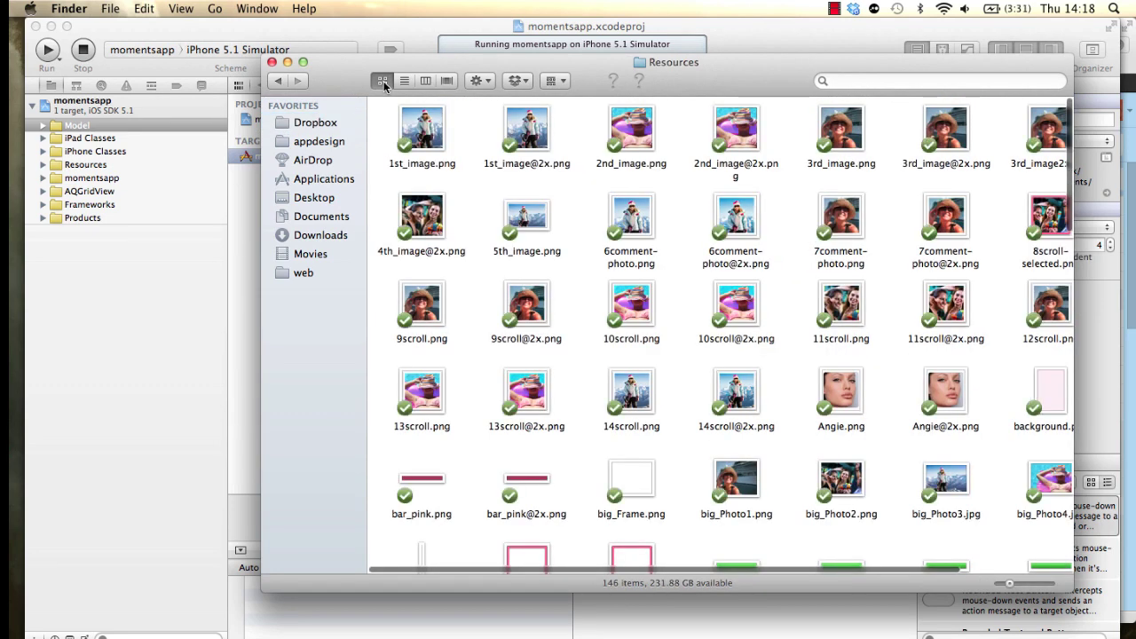
{"action": "left_click_drag", "start_coordinate": [336, 80], "coordinate": [280, 73]}
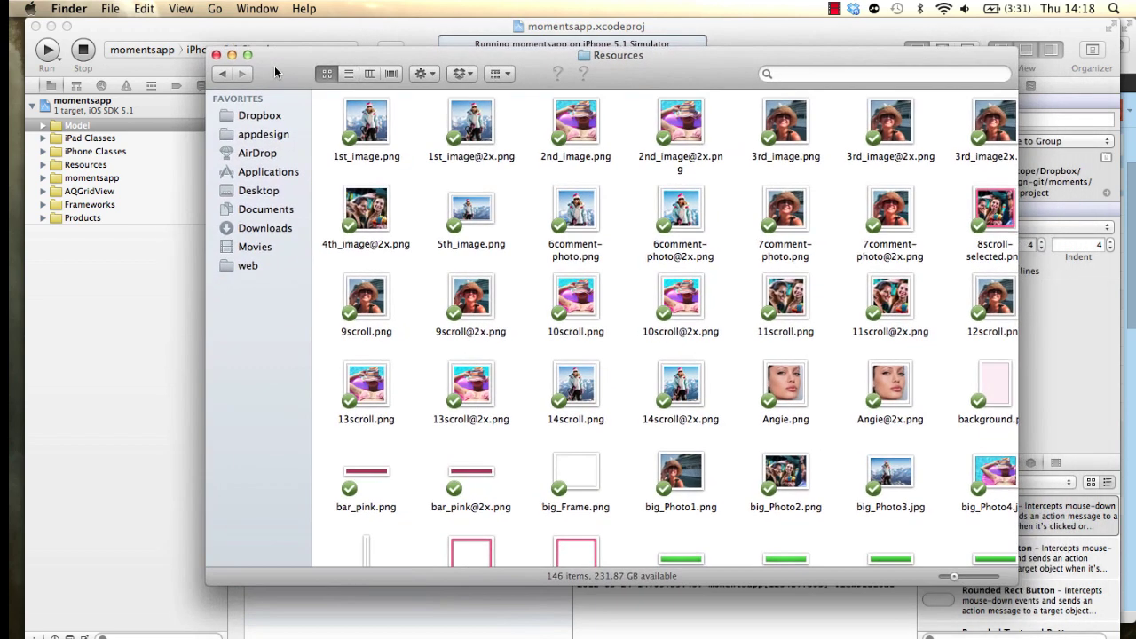
{"action": "left_click_drag", "start_coordinate": [1014, 583], "coordinate": [1106, 631]}
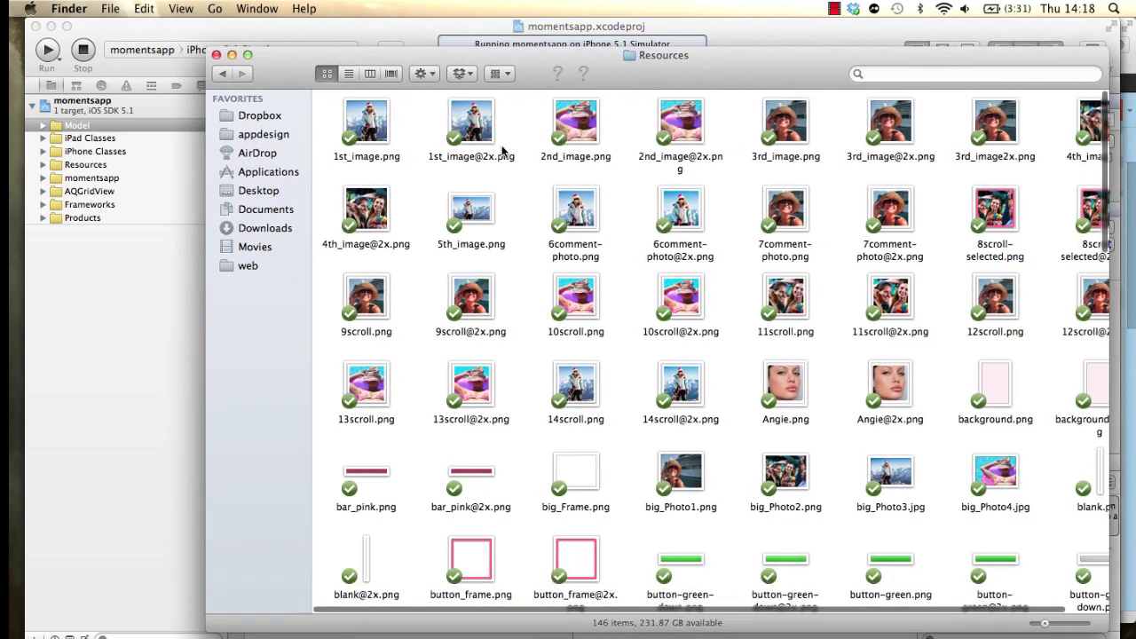
{"action": "left_click_drag", "start_coordinate": [281, 71], "coordinate": [166, 45]}
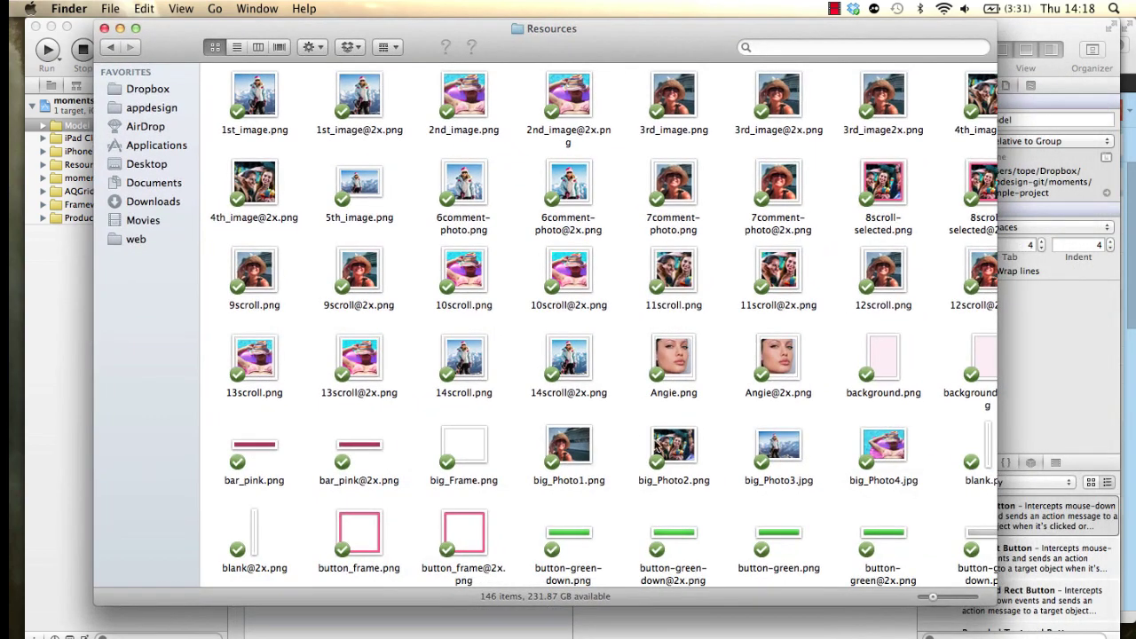
{"action": "left_click_drag", "start_coordinate": [998, 607], "coordinate": [1083, 620]}
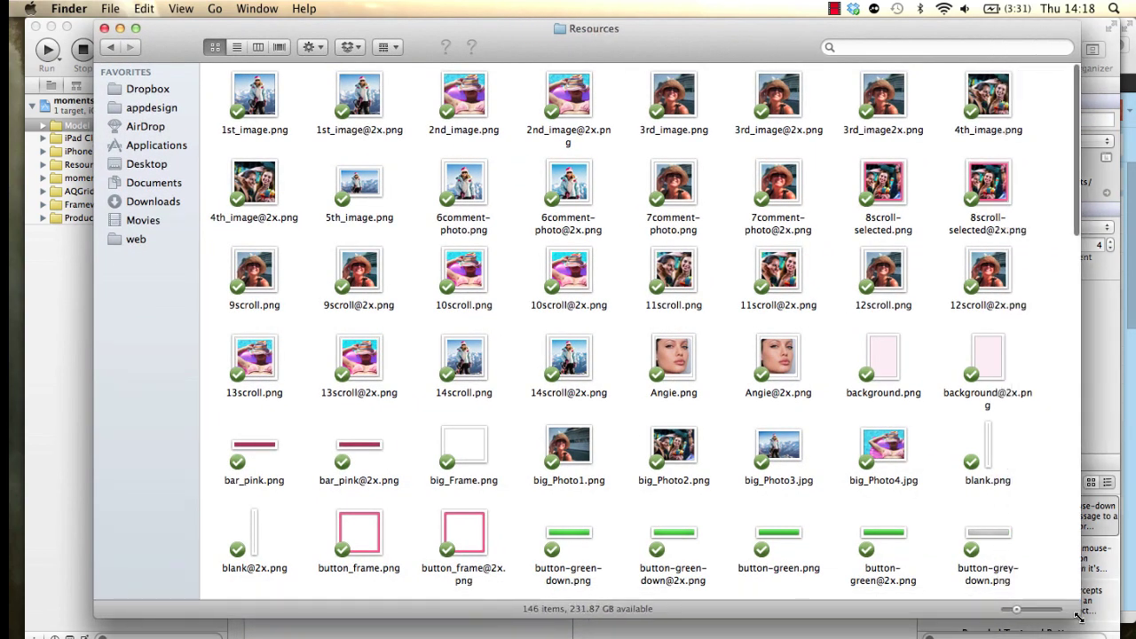
{"action": "left_click_drag", "start_coordinate": [1037, 282], "coordinate": [250, 71]}
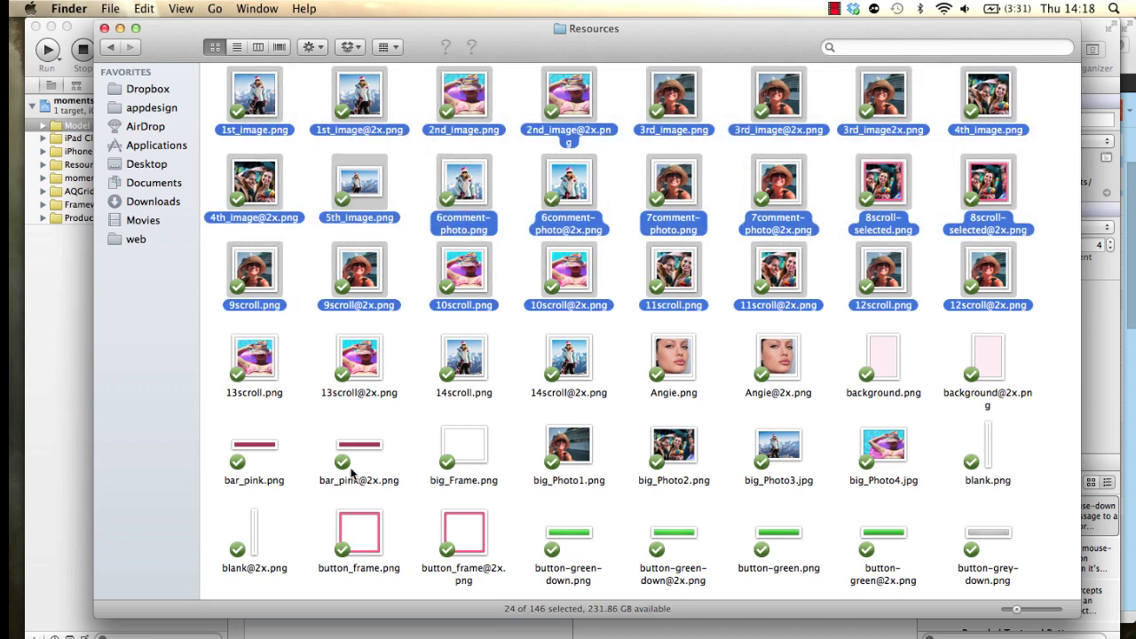
{"action": "left_click", "coordinate": [253, 381], "text": "super"}
{"action": "left_click", "coordinate": [359, 380], "text": "super"}
{"action": "left_click", "coordinate": [437, 380], "text": "super"}
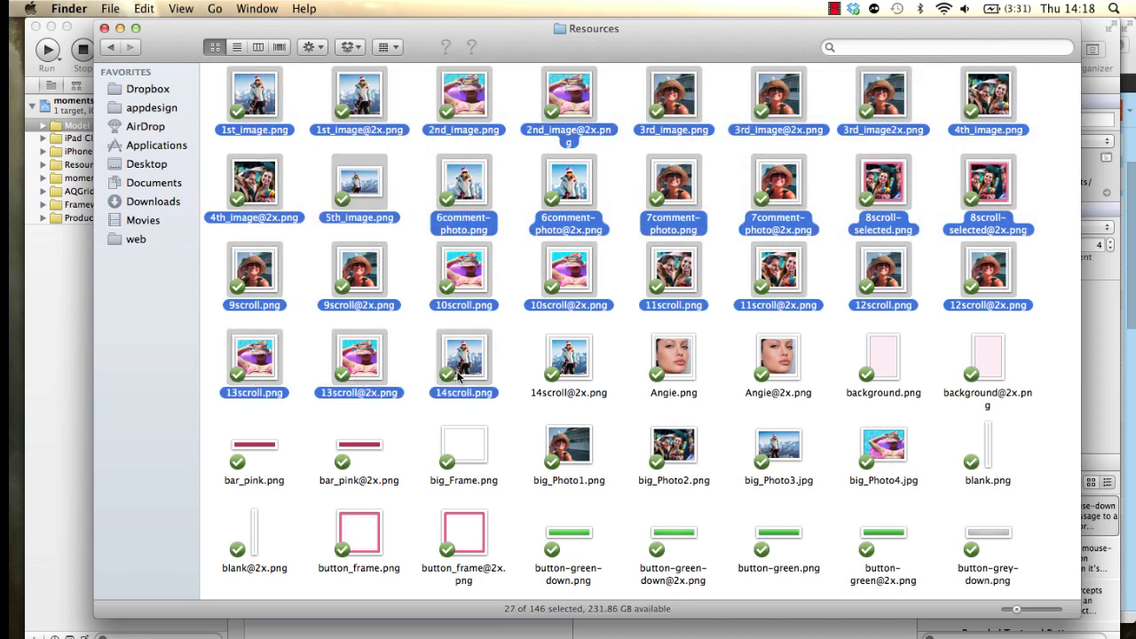
{"action": "left_click", "coordinate": [557, 369], "text": "super"}
{"action": "left_click", "coordinate": [682, 360], "text": "super"}
{"action": "left_click", "coordinate": [776, 360], "text": "super"}
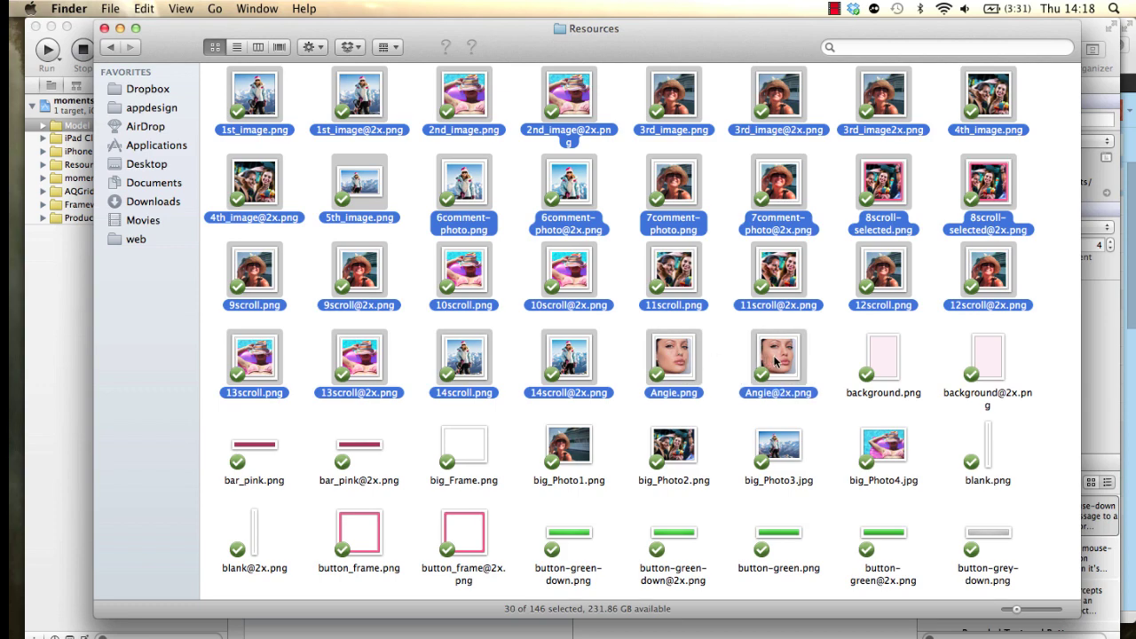
Step: Add big_Photo1.png, big_Photo2.png, big_Photo3.jpg, big_Photo4.jpg and Sin título-1.png to the selected photos
{"action": "left_click", "coordinate": [782, 448], "text": "super"}
{"action": "left_click", "coordinate": [676, 444], "text": "super"}
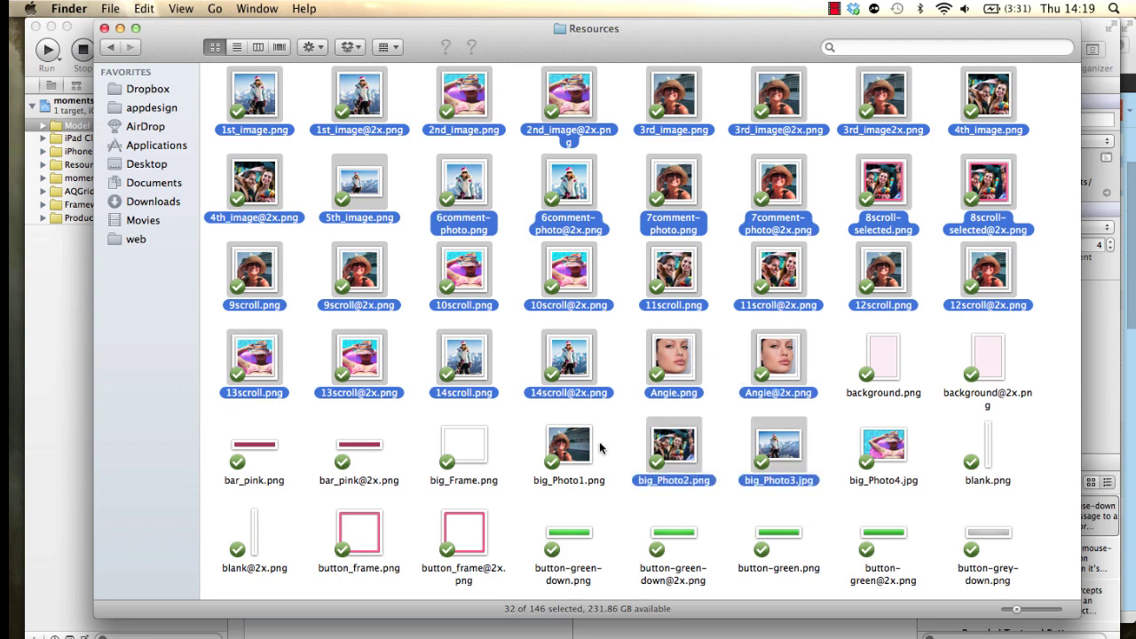
{"action": "left_click", "coordinate": [588, 444], "text": "super"}
{"action": "left_click", "coordinate": [890, 444], "text": "super"}
{"action": "scroll", "coordinate": [891, 444], "scroll_direction": "down", "scroll_amount": 15}
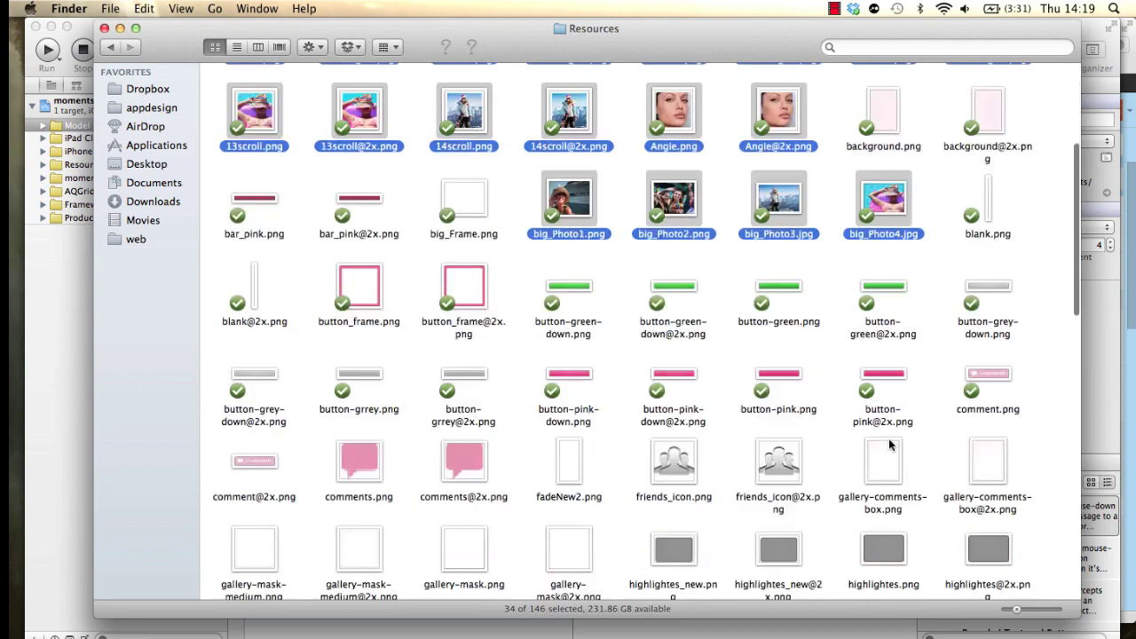
{"action": "scroll", "coordinate": [891, 444], "scroll_direction": "down", "scroll_amount": 7}
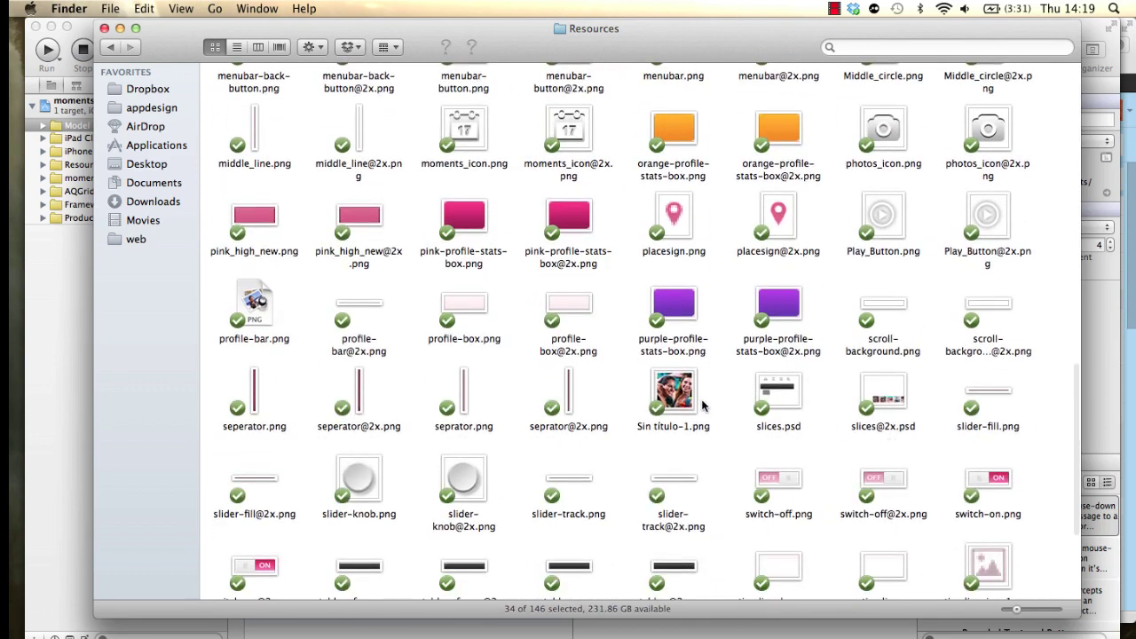
{"action": "left_click", "coordinate": [695, 405], "text": "super"}
{"action": "scroll", "coordinate": [695, 405], "scroll_direction": "down", "scroll_amount": 4}
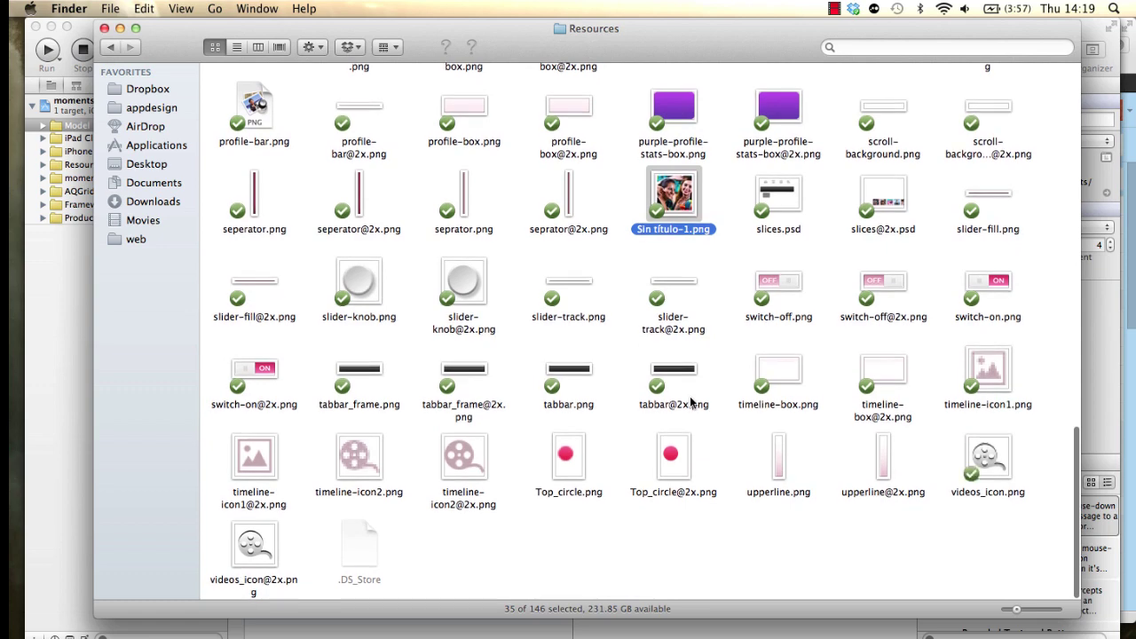
{"action": "scroll", "coordinate": [695, 405], "scroll_direction": "up", "scroll_amount": 20}
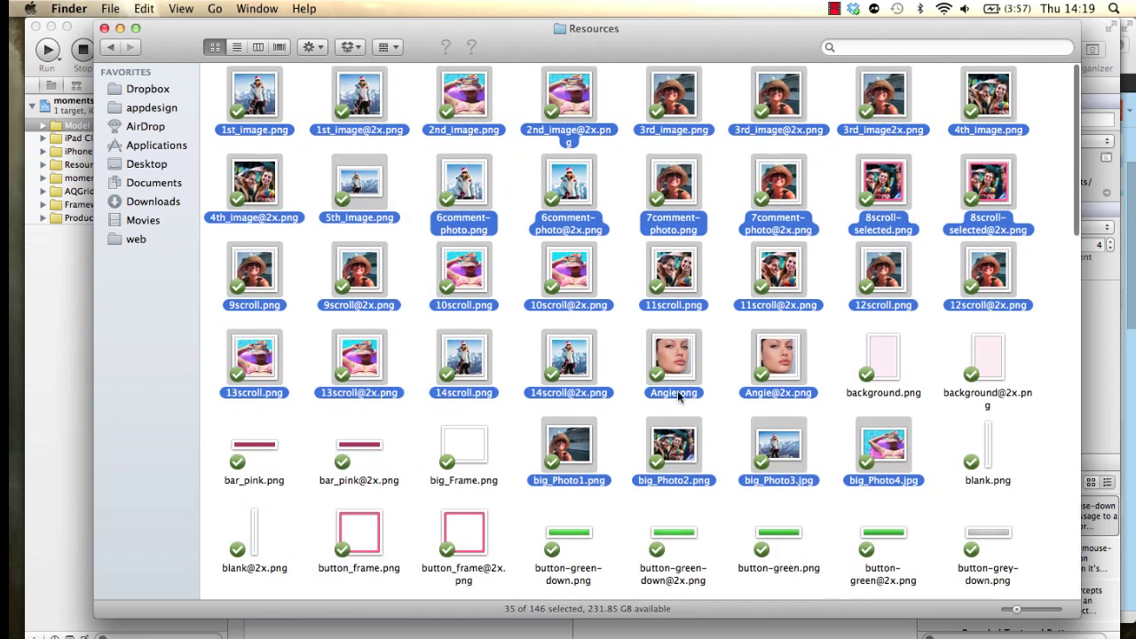
Step: Copy the selected original photos into the new-resources folder of momentsapp, replacing all recolored versions with the same names
{"action": "left_click", "coordinate": [110, 48]}
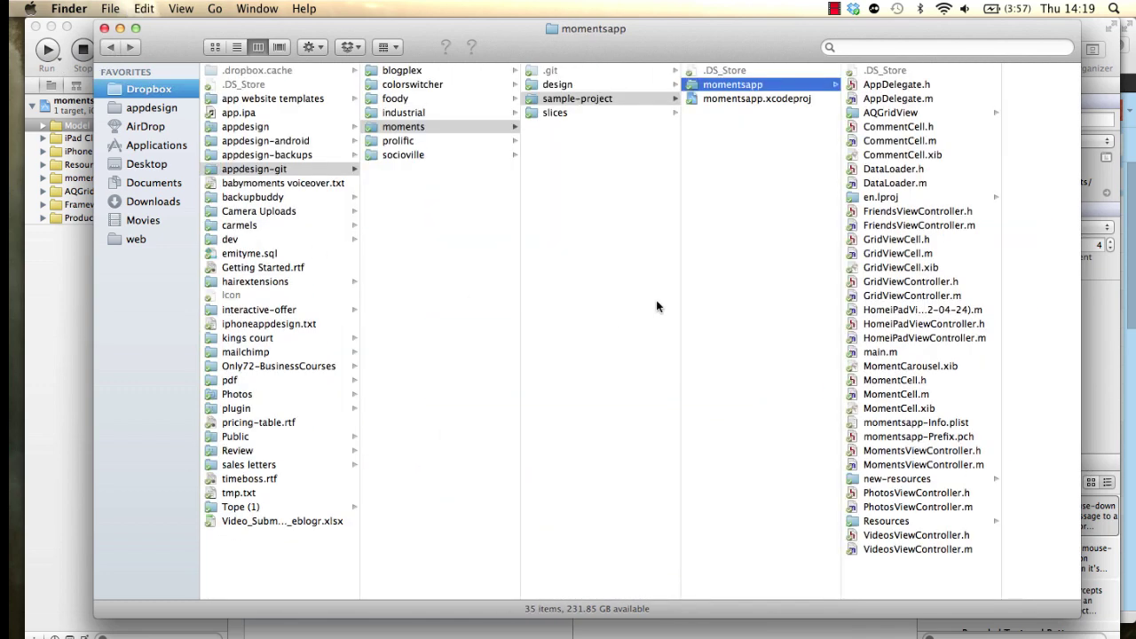
{"action": "left_click", "coordinate": [899, 478]}
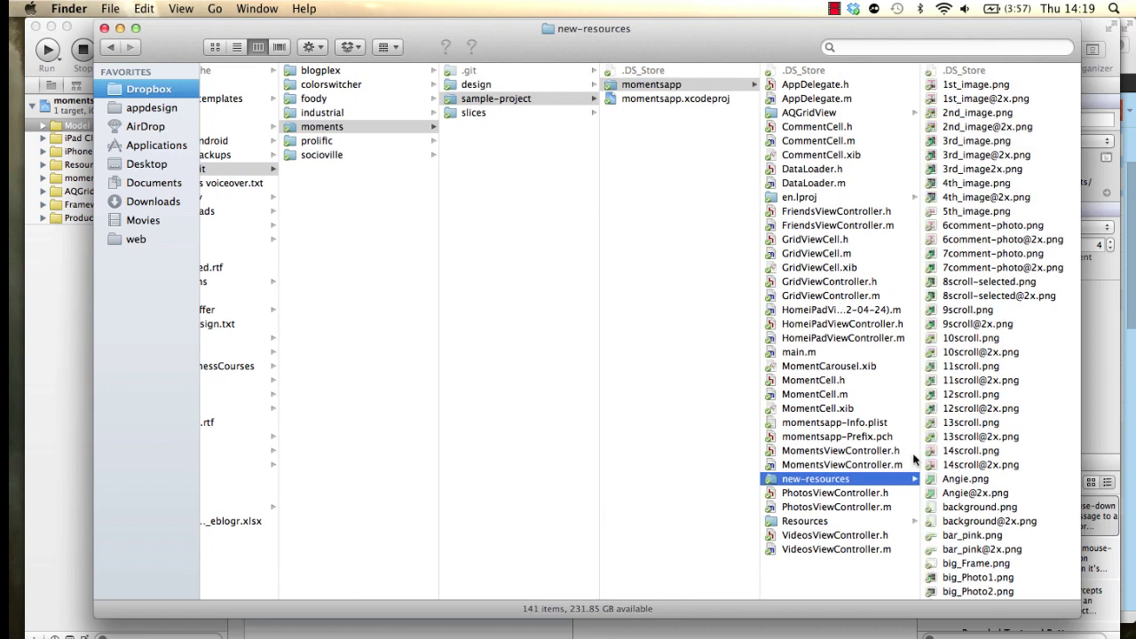
{"action": "key", "text": "super+alt+v"}
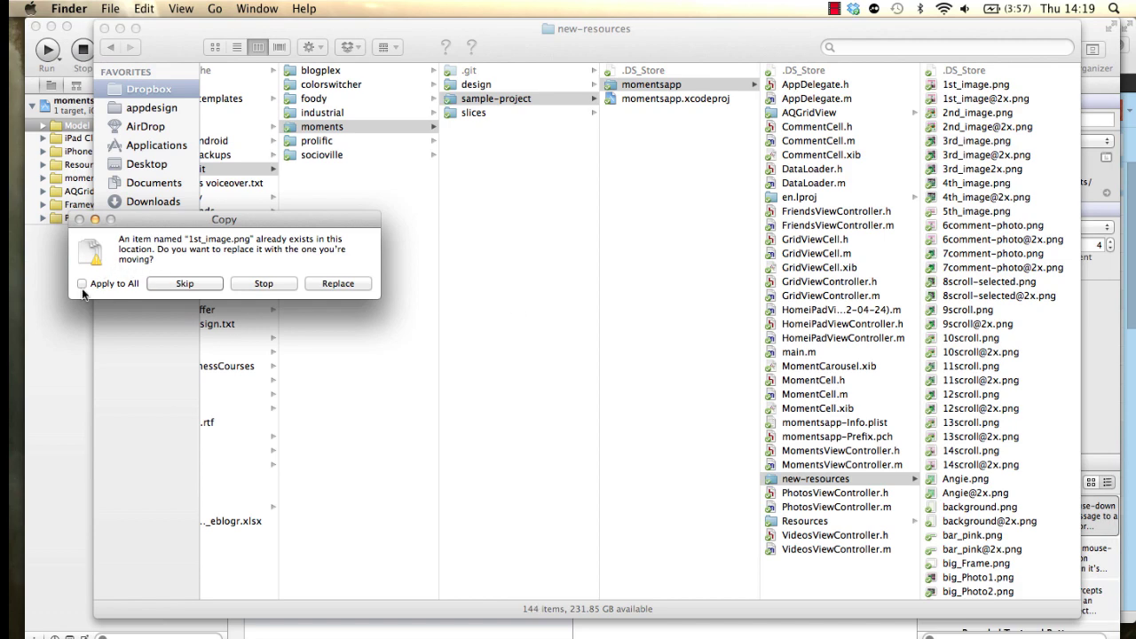
{"action": "left_click", "coordinate": [344, 284]}
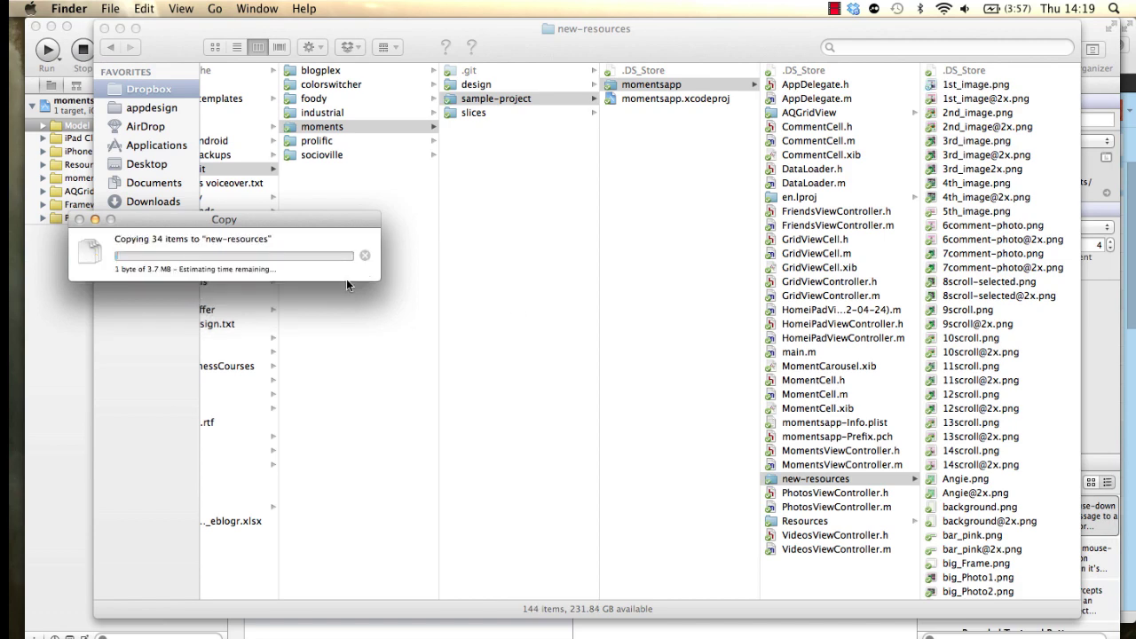
Step: Show new-resources as icons and examine the restored photos and the recolored buttons, bars and stats boxes
{"action": "left_click", "coordinate": [215, 47]}
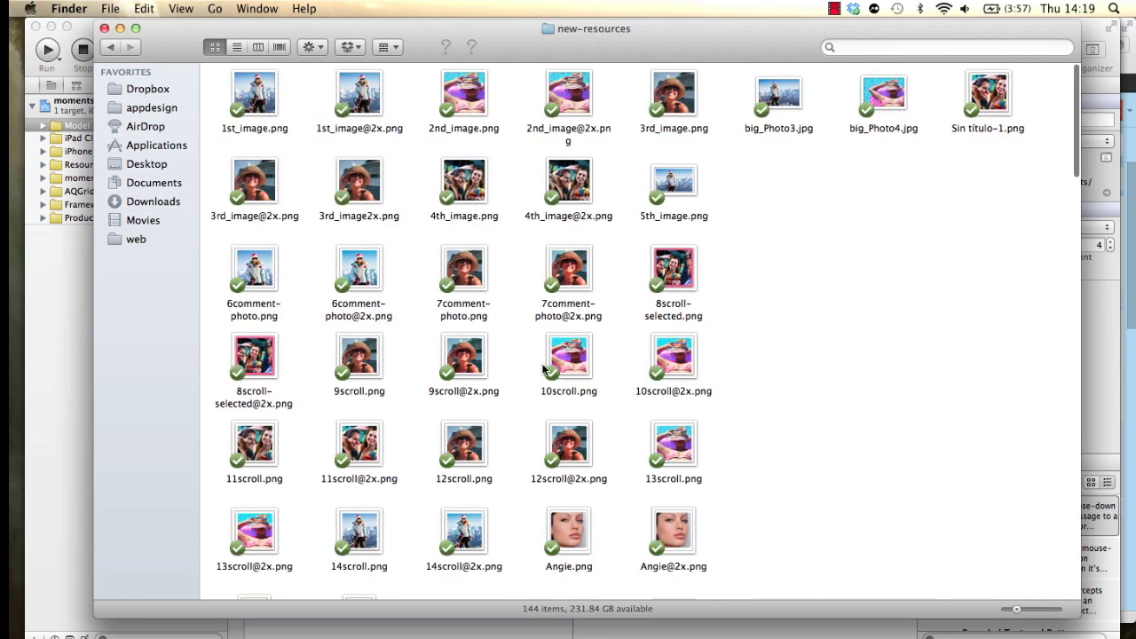
{"action": "scroll", "coordinate": [544, 369], "scroll_direction": "down", "scroll_amount": 10}
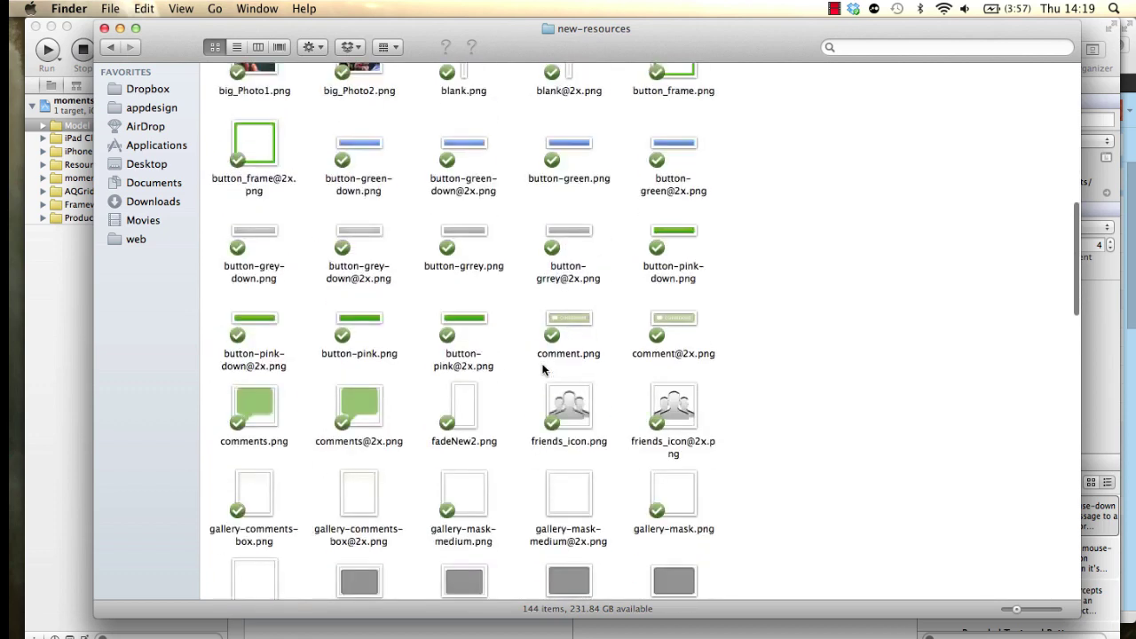
{"action": "scroll", "coordinate": [393, 404], "scroll_direction": "down", "scroll_amount": 8}
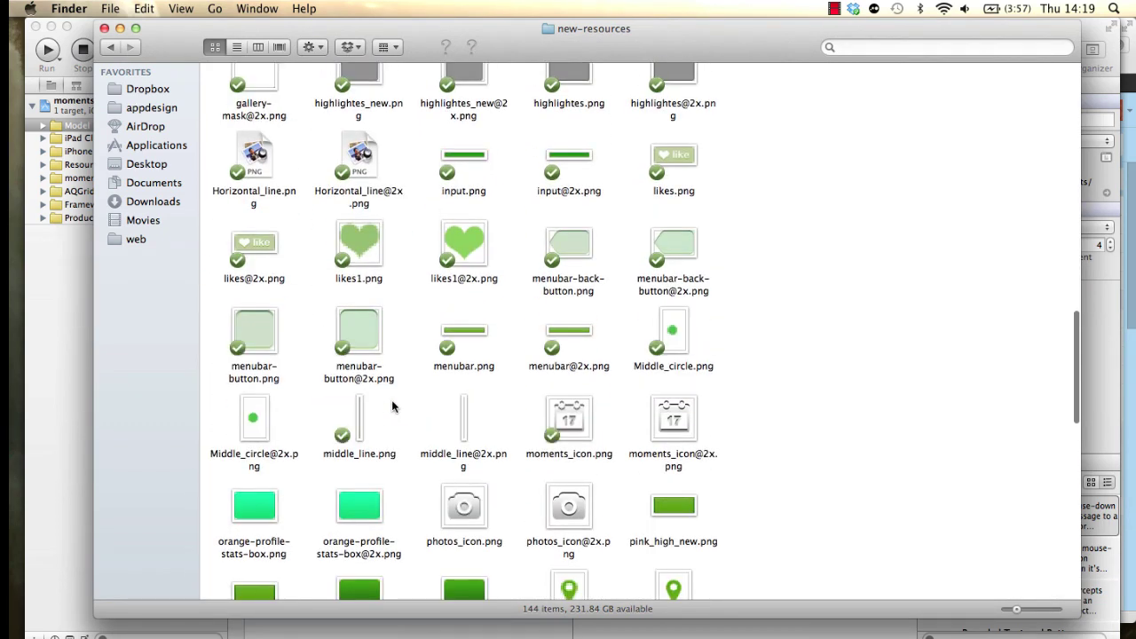
{"action": "scroll", "coordinate": [393, 406], "scroll_direction": "down", "scroll_amount": 3}
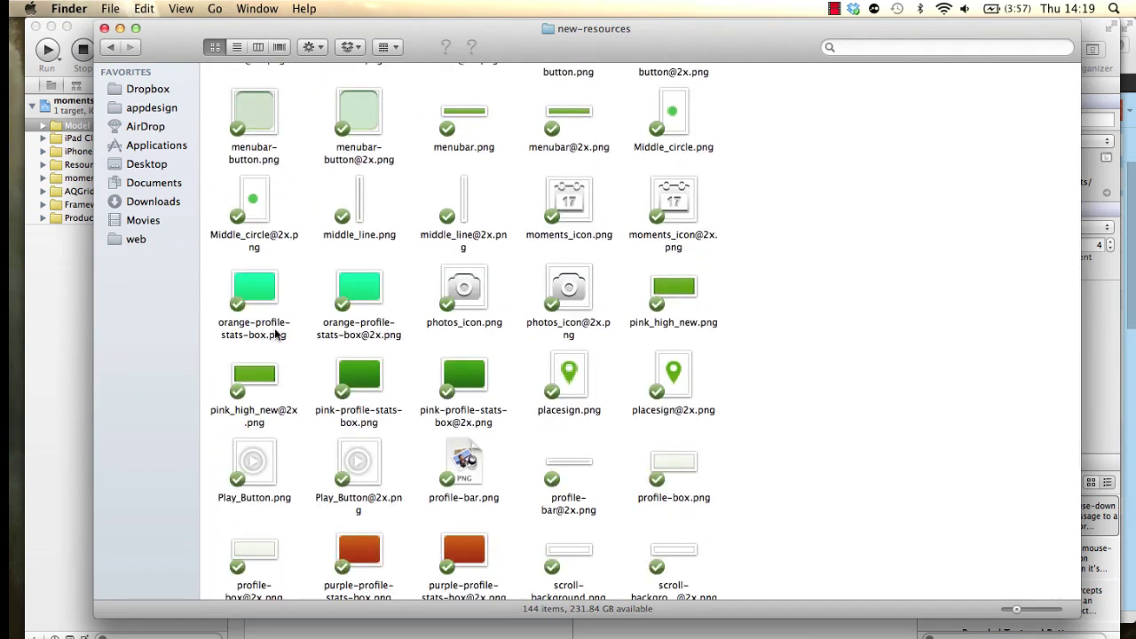
Step: Switch to Xcode and remove the Resources group from the momentsapp project, keeping its folder on disk
{"action": "left_click", "coordinate": [67, 347]}
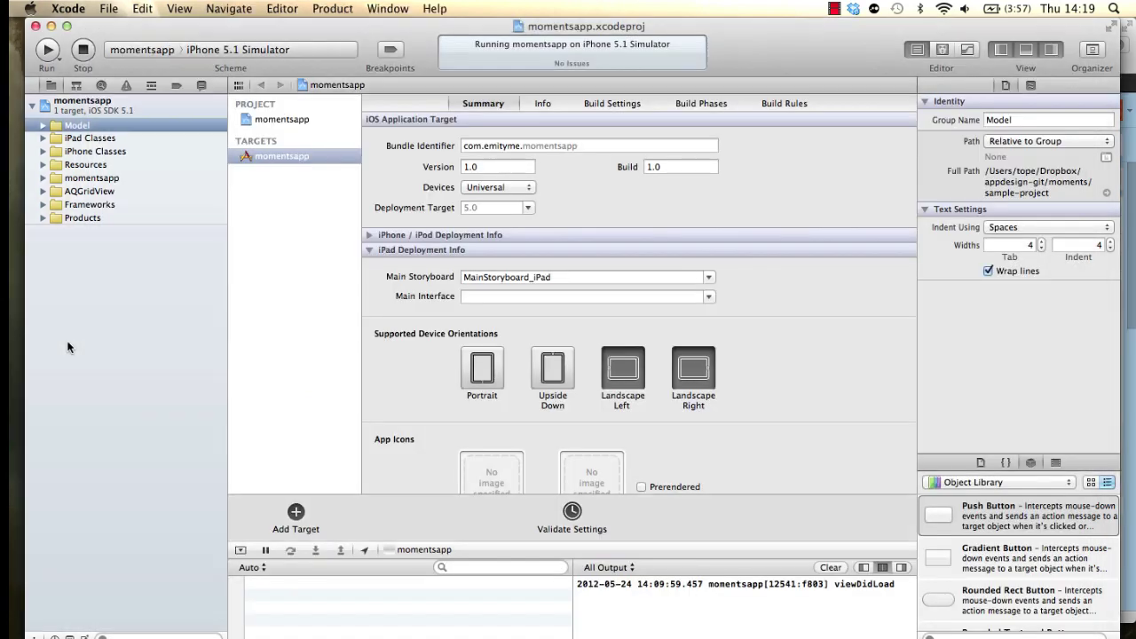
{"action": "left_click", "coordinate": [77, 166]}
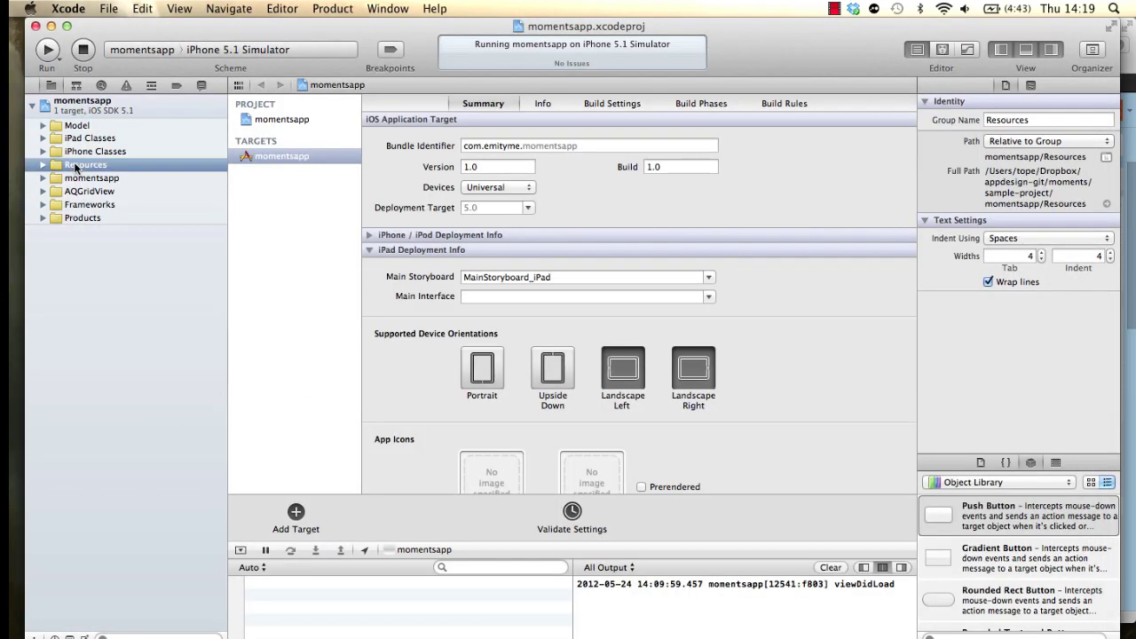
{"action": "right_click", "coordinate": [76, 167]}
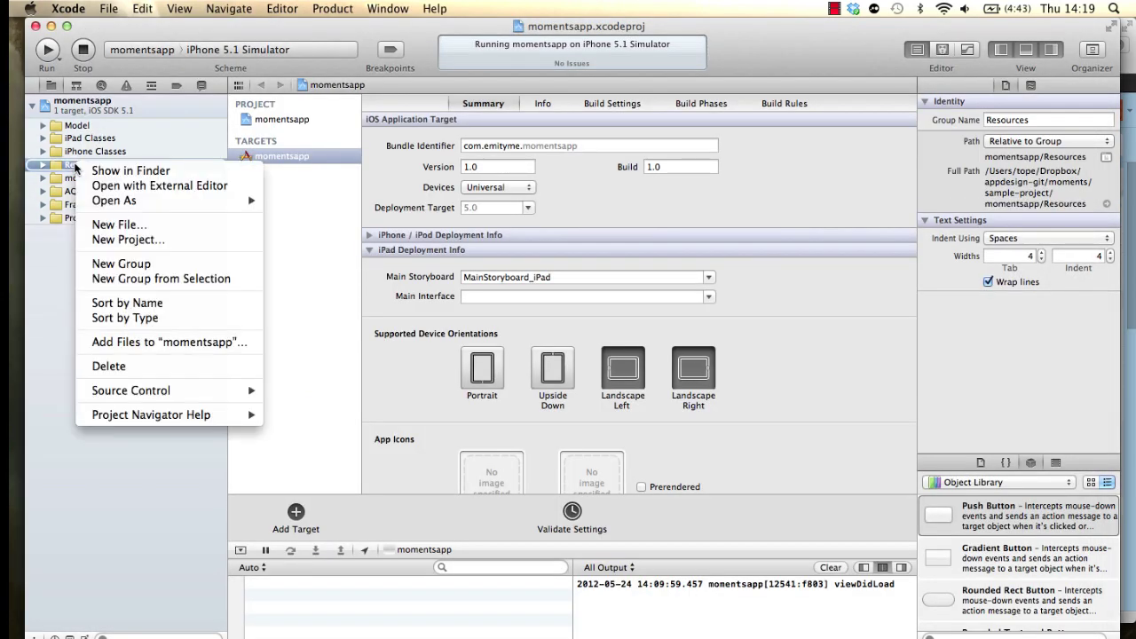
{"action": "left_click", "coordinate": [126, 362]}
{"action": "left_click", "coordinate": [592, 245]}
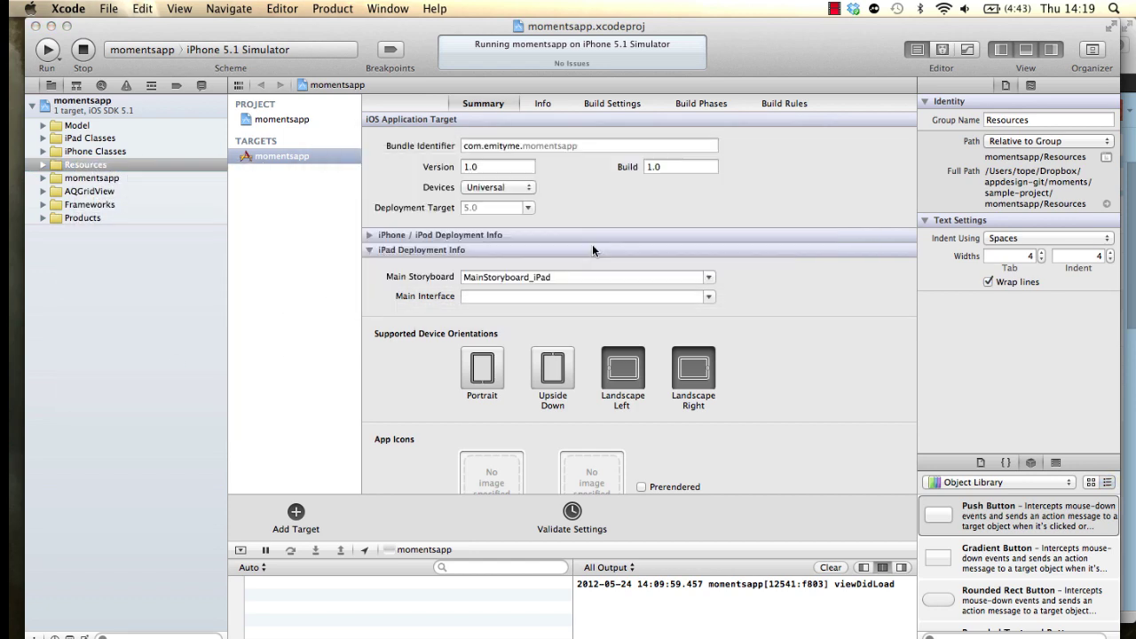
Step: Add the new-resources folder to the momentsapp project and target, creating groups for added folders
{"action": "left_click", "coordinate": [64, 111]}
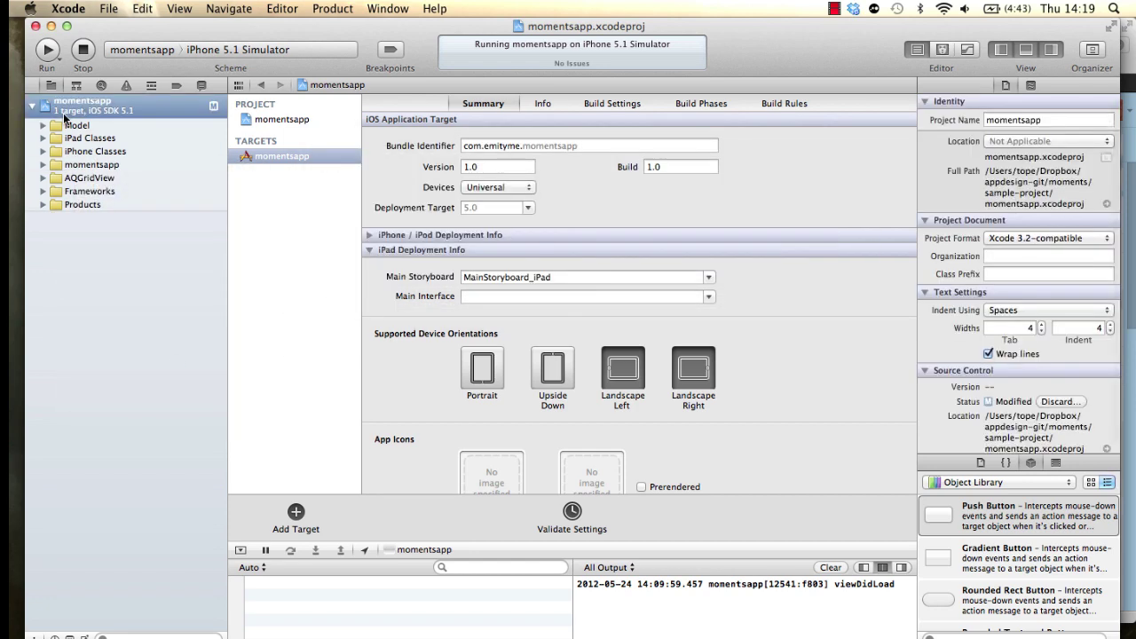
{"action": "right_click", "coordinate": [64, 112]}
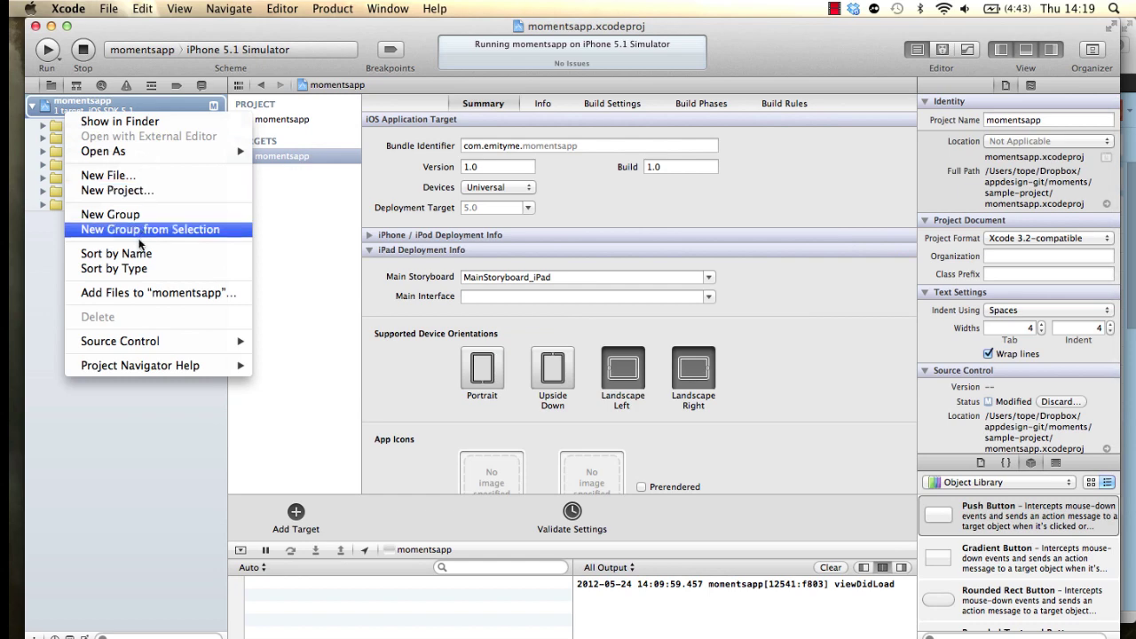
{"action": "left_click", "coordinate": [152, 293]}
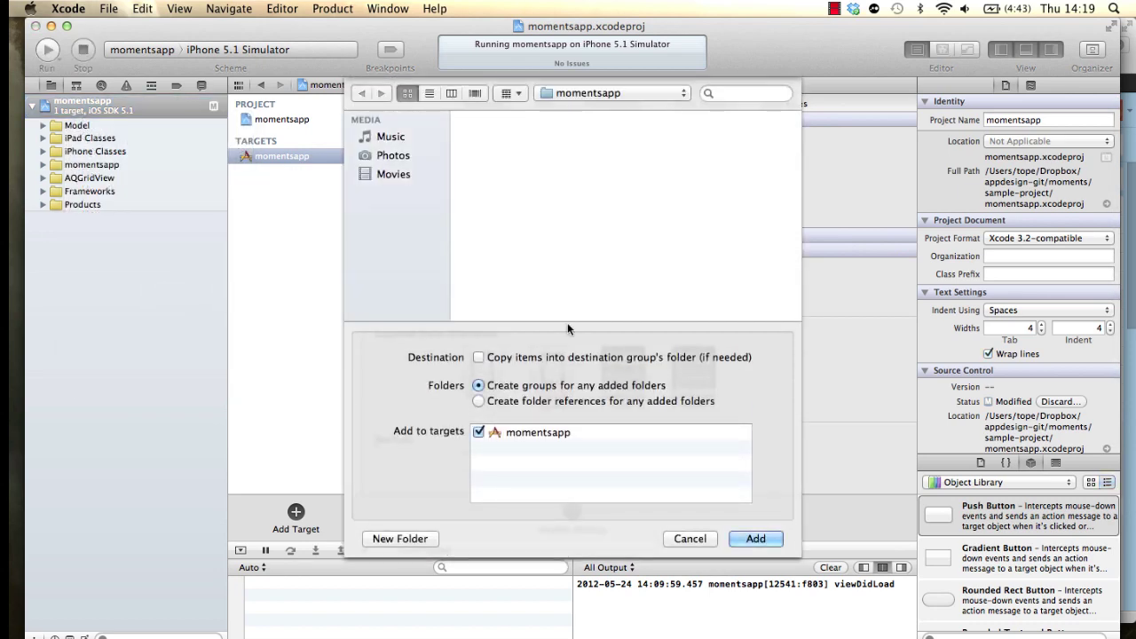
{"action": "scroll", "coordinate": [587, 277], "scroll_direction": "down", "scroll_amount": 3}
{"action": "scroll", "coordinate": [587, 277], "scroll_direction": "down", "scroll_amount": 10}
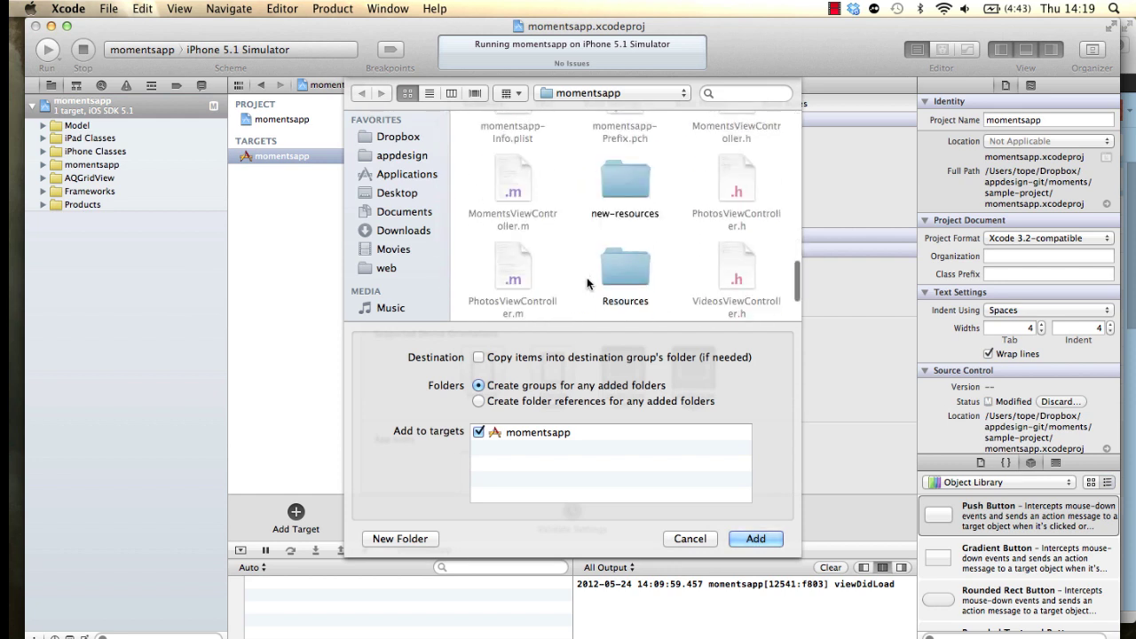
{"action": "scroll", "coordinate": [587, 277], "scroll_direction": "up", "scroll_amount": 2}
{"action": "left_click", "coordinate": [626, 240]}
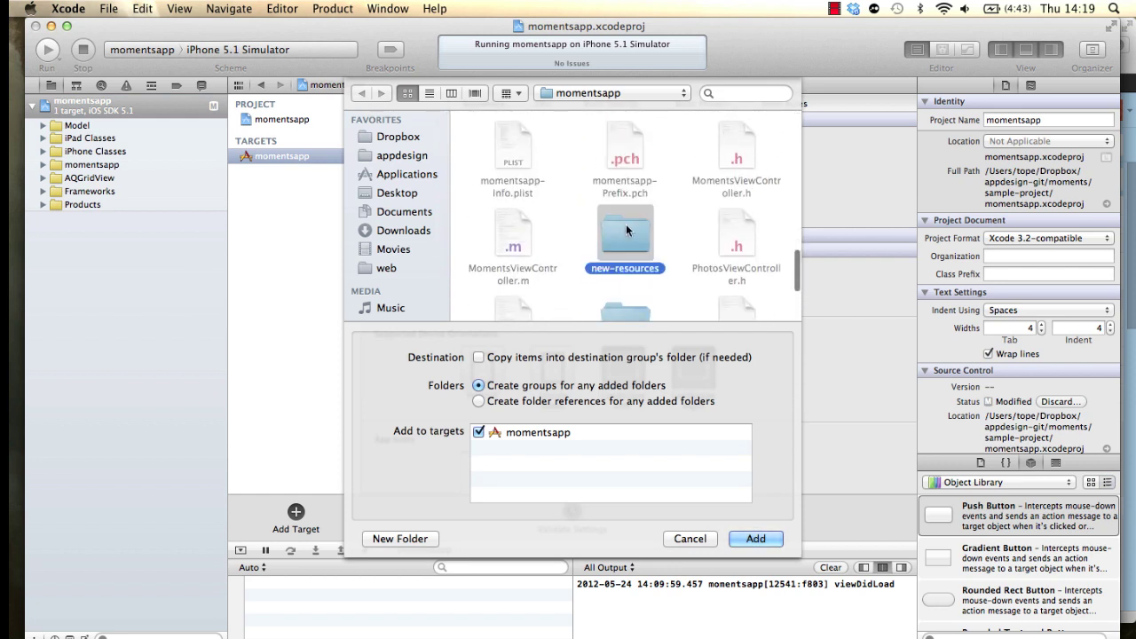
{"action": "left_click", "coordinate": [750, 540]}
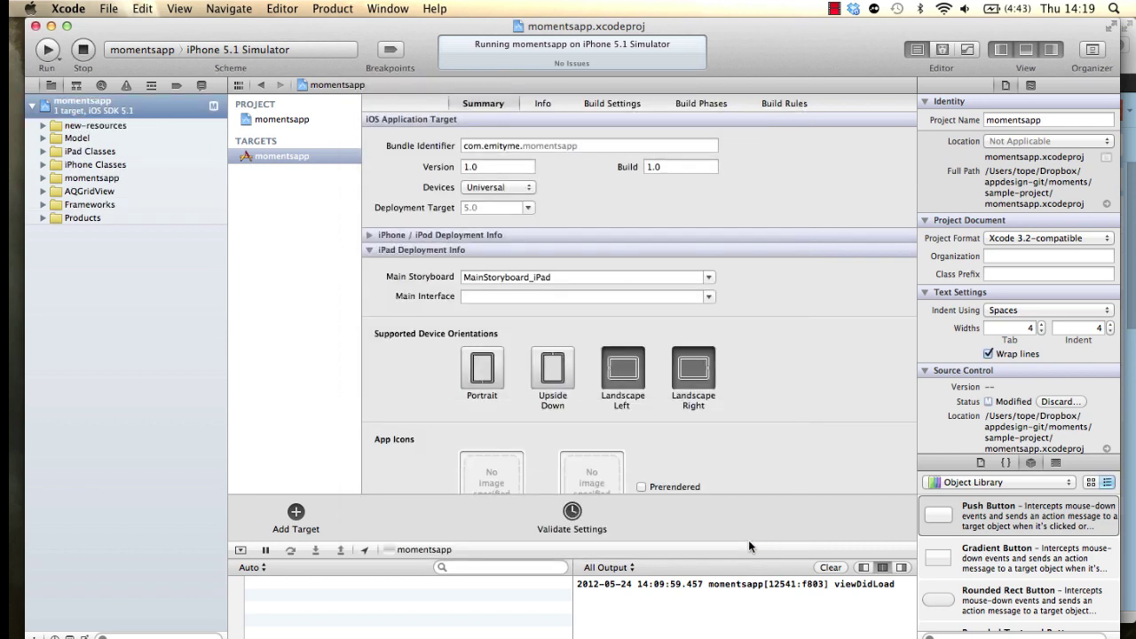
Step: View the old pink theme in iOS Simulator, then return to Xcode and run momentsapp again
{"action": "left_click", "coordinate": [837, 638]}
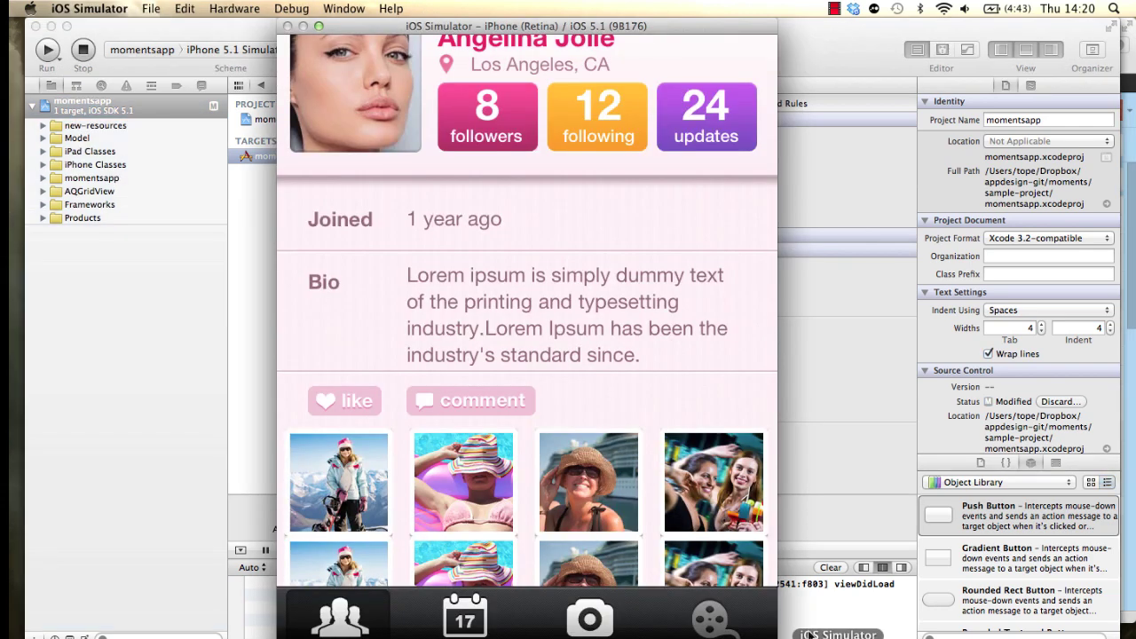
{"action": "left_click", "coordinate": [167, 286]}
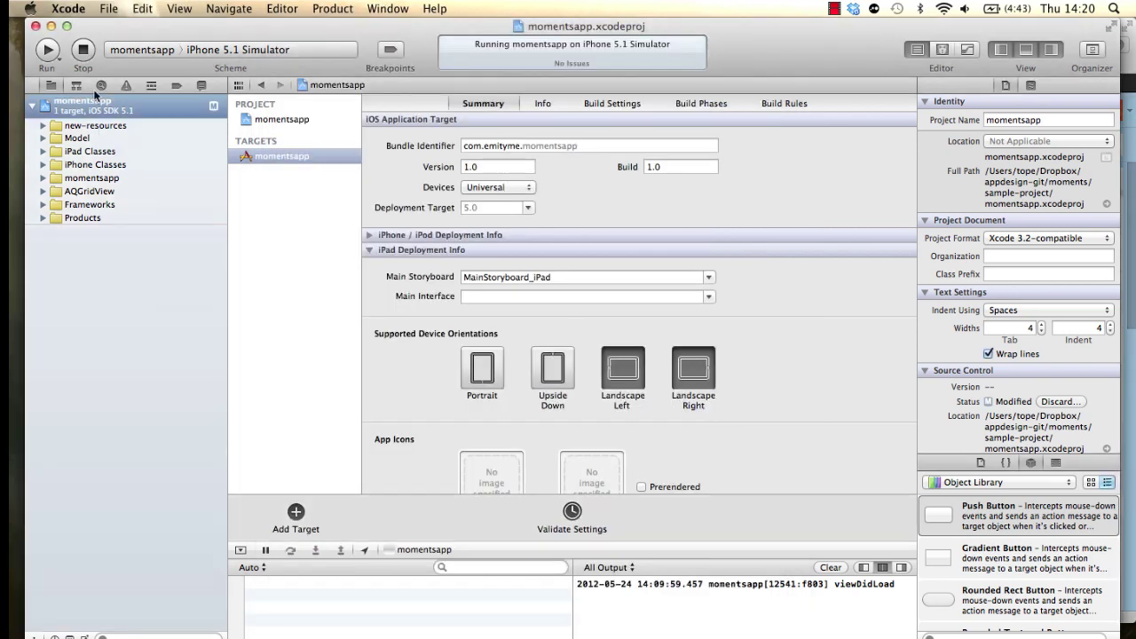
{"action": "left_click", "coordinate": [46, 51]}
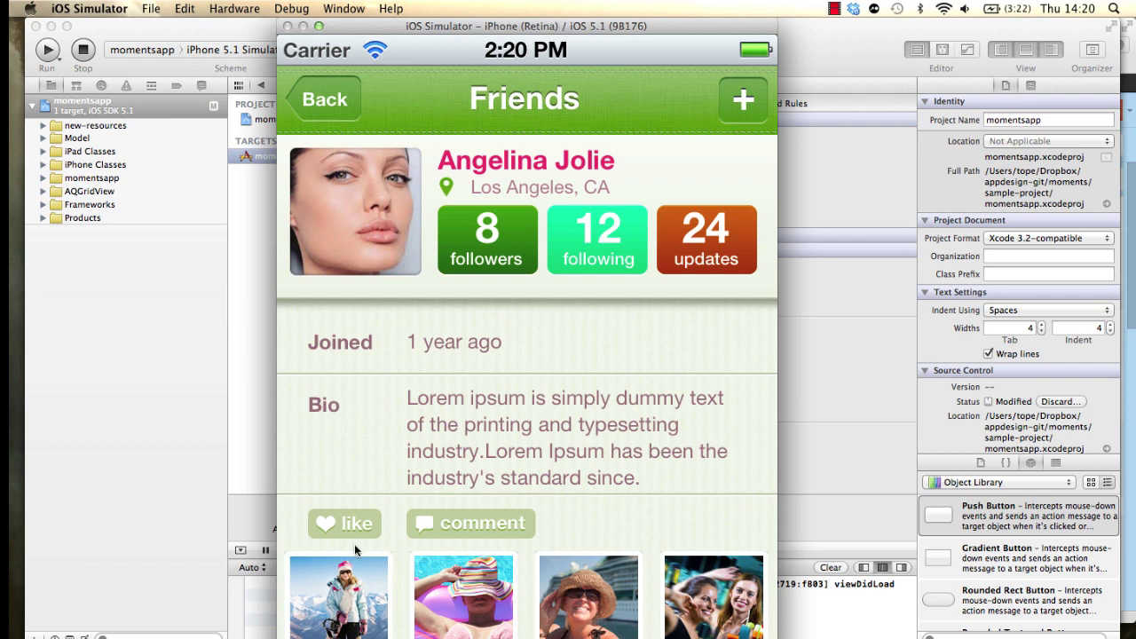
Step: Examine the recolored header, stats boxes, buttons and photos on the Friends screen
{"action": "scroll", "coordinate": [354, 545], "scroll_direction": "down", "scroll_amount": 2}
{"action": "scroll", "coordinate": [354, 545], "scroll_direction": "down", "scroll_amount": 1}
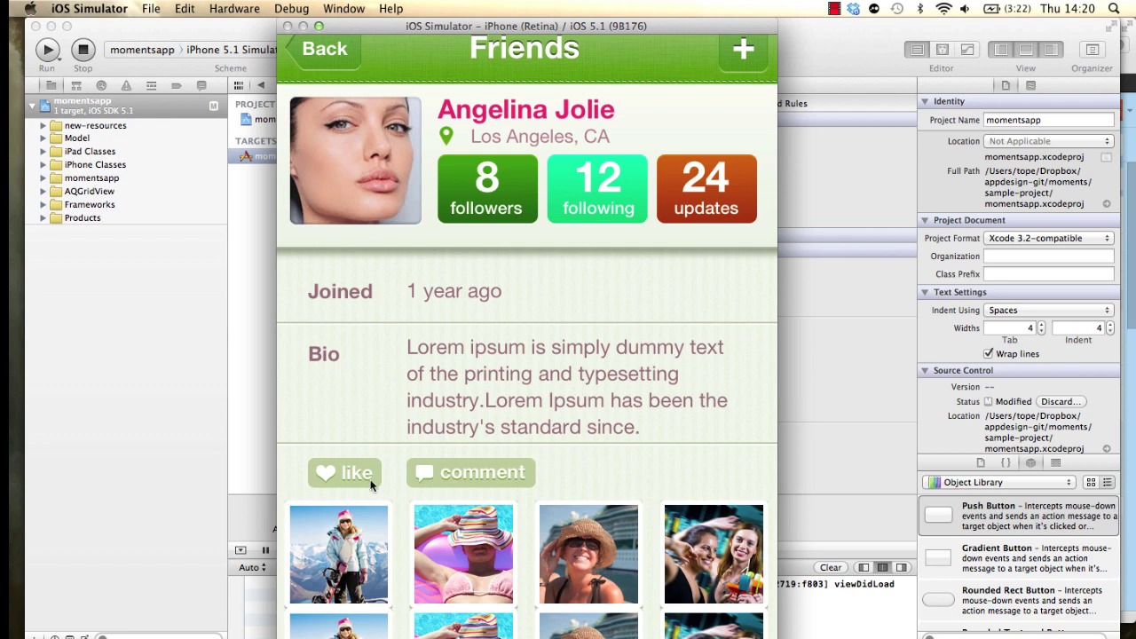
{"action": "scroll", "coordinate": [387, 490], "scroll_direction": "down", "scroll_amount": 3}
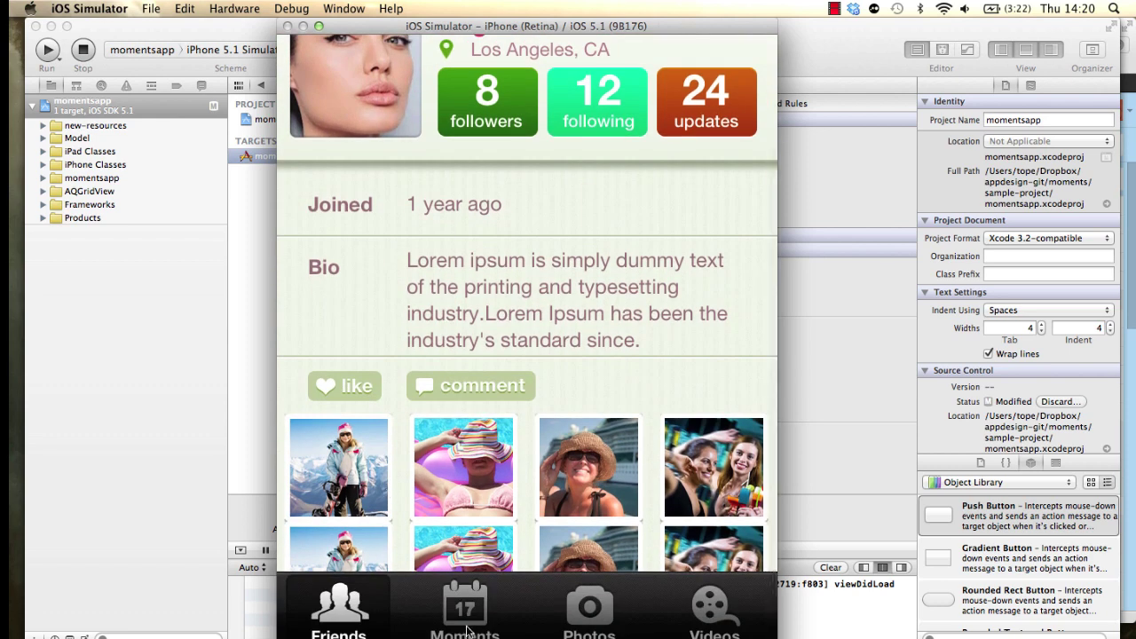
{"action": "scroll", "coordinate": [619, 196], "scroll_direction": "up", "scroll_amount": 2}
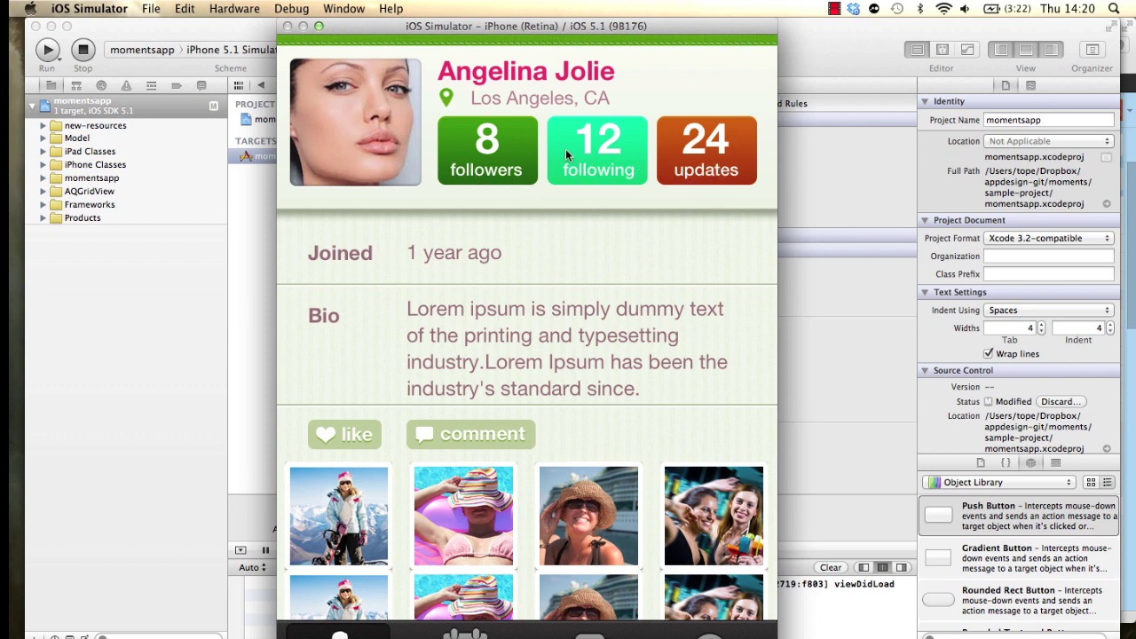
{"action": "scroll", "coordinate": [399, 335], "scroll_direction": "down", "scroll_amount": 2}
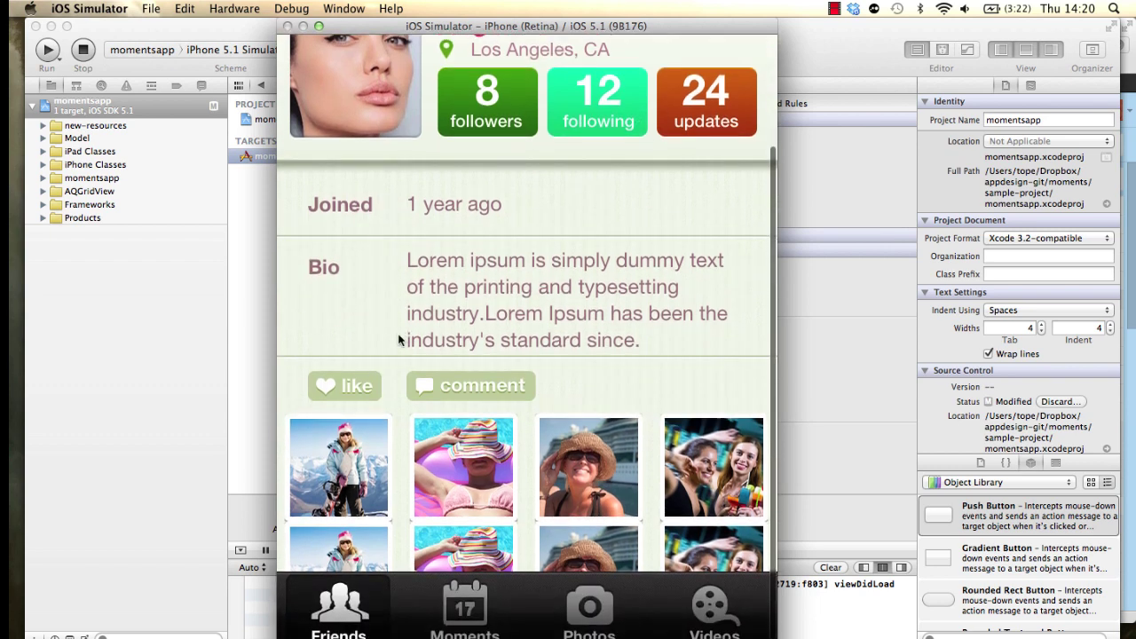
Step: Open the Moments screen and examine its recolored timeline and moment boxes
{"action": "left_click", "coordinate": [465, 623]}
{"action": "scroll", "coordinate": [485, 329], "scroll_direction": "up", "scroll_amount": 5}
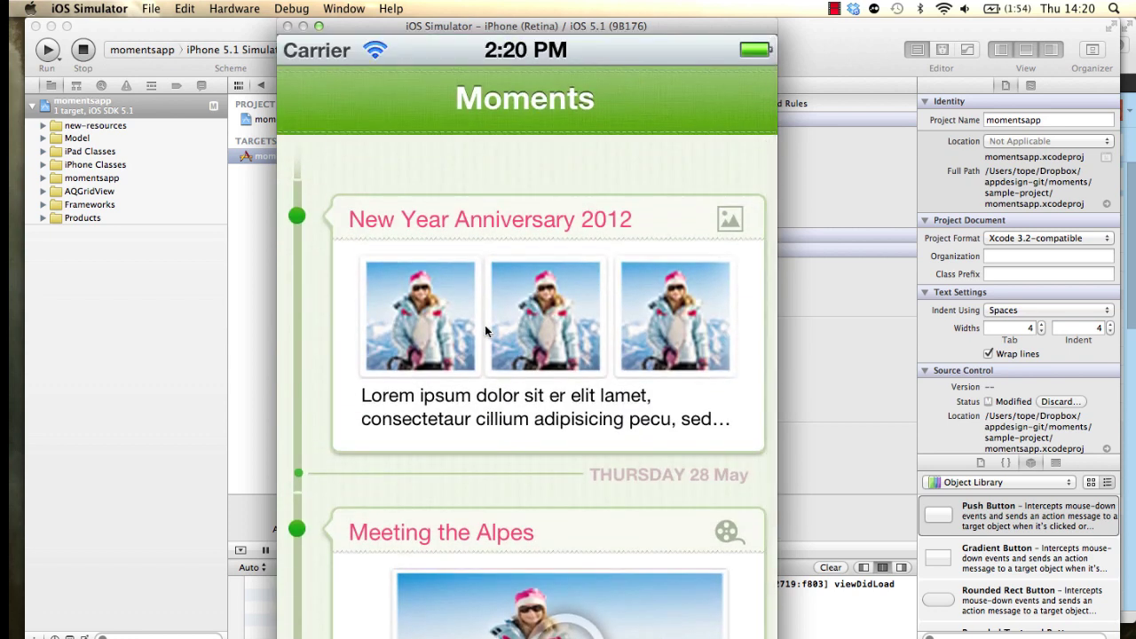
{"action": "scroll", "coordinate": [484, 325], "scroll_direction": "down", "scroll_amount": 5}
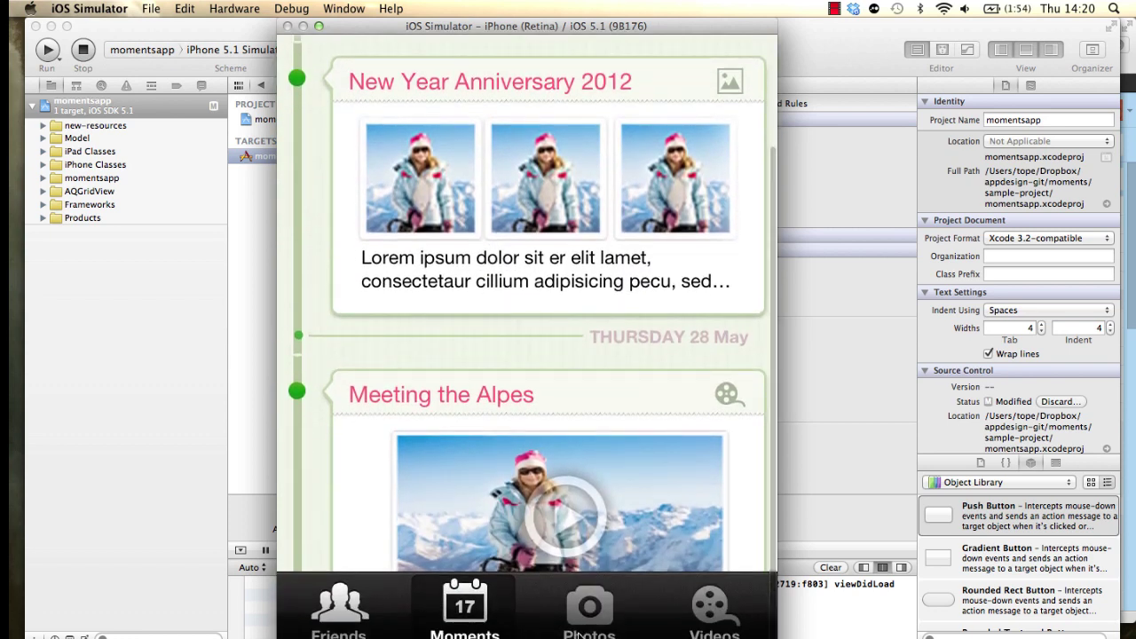
Step: Open the Photos screen and switch between its segments, ending on Activity, to examine the recolored header and segmented control
{"action": "left_click", "coordinate": [593, 622]}
{"action": "scroll", "coordinate": [624, 445], "scroll_direction": "up", "scroll_amount": 5}
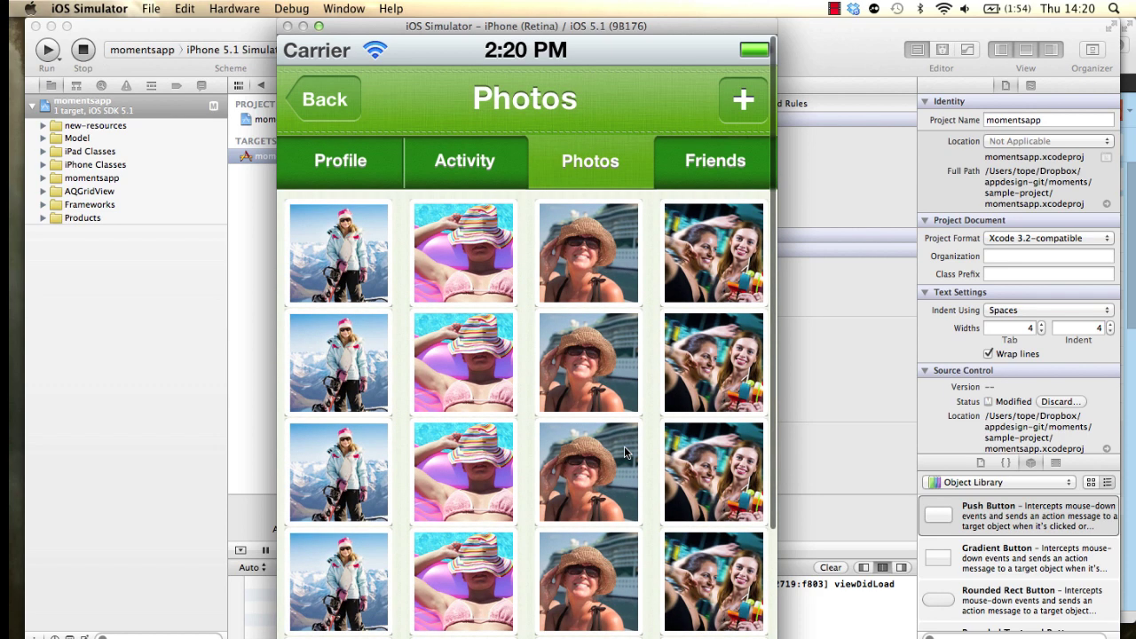
{"action": "left_click", "coordinate": [611, 162]}
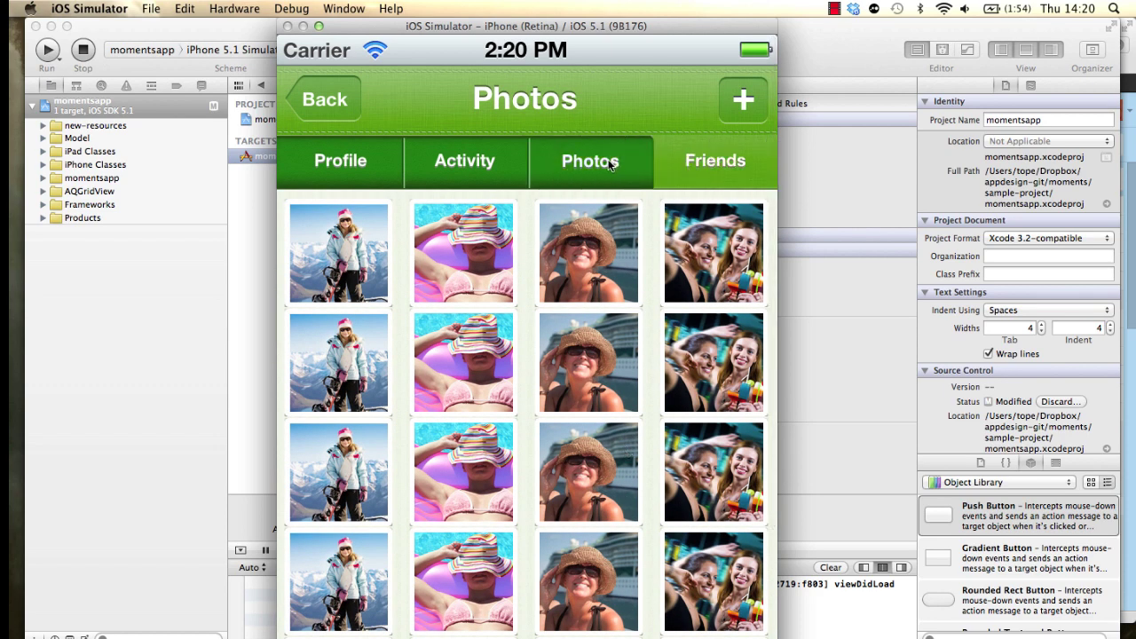
{"action": "left_click", "coordinate": [492, 159]}
{"action": "scroll", "coordinate": [611, 626], "scroll_direction": "down", "scroll_amount": 5}
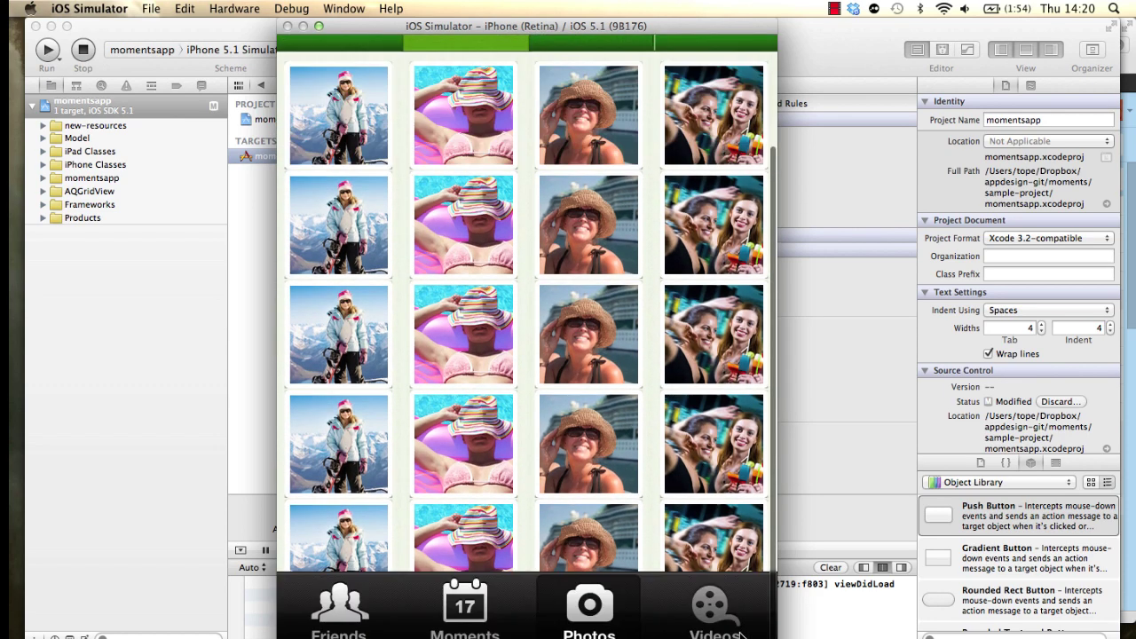
{"action": "scroll", "coordinate": [648, 437], "scroll_direction": "up", "scroll_amount": 5}
{"action": "scroll", "coordinate": [649, 439], "scroll_direction": "down", "scroll_amount": 2}
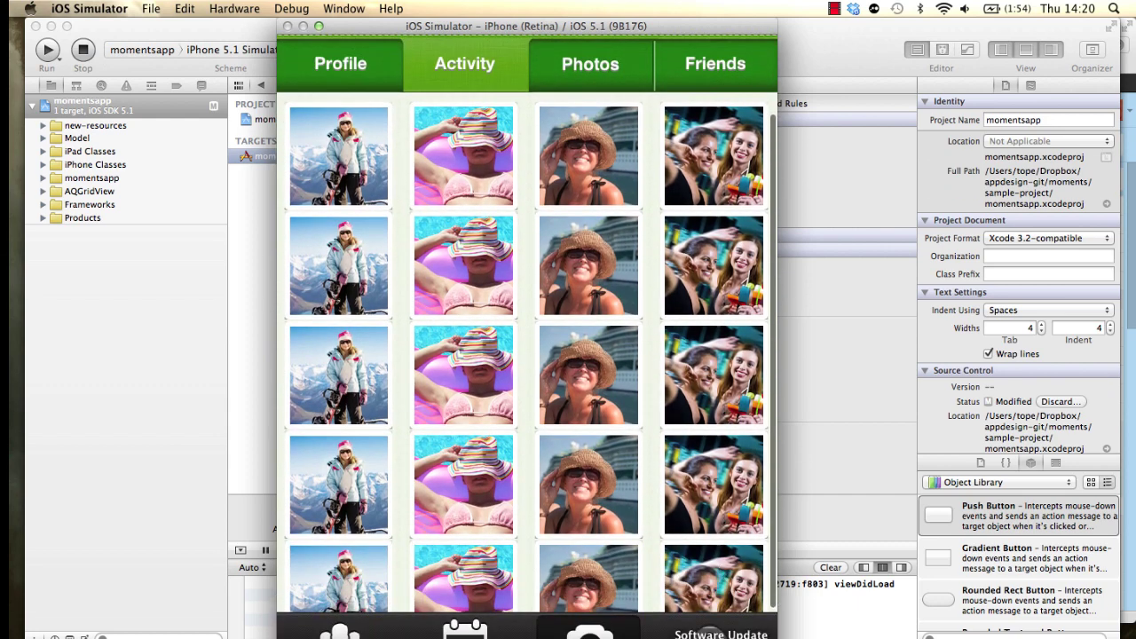
Step: Examine the recolored switches, slider and buttons on the Videos screen, then return to the Friends screen's header
{"action": "left_click", "coordinate": [716, 630]}
{"action": "scroll", "coordinate": [670, 435], "scroll_direction": "up", "scroll_amount": 2}
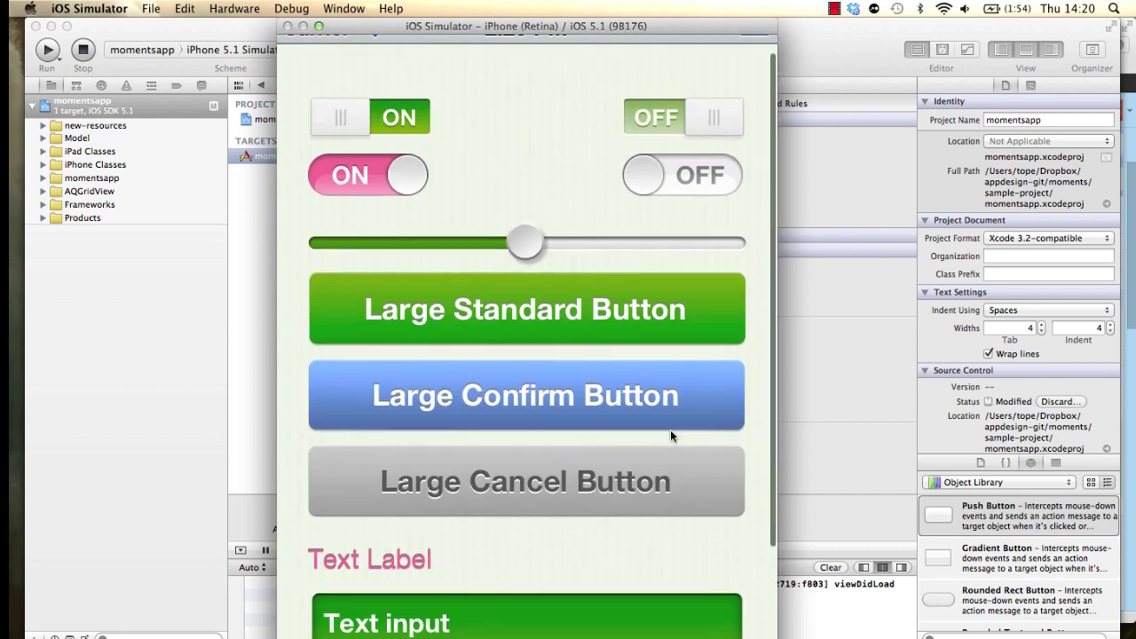
{"action": "scroll", "coordinate": [670, 435], "scroll_direction": "down", "scroll_amount": 3}
{"action": "left_click", "coordinate": [353, 612]}
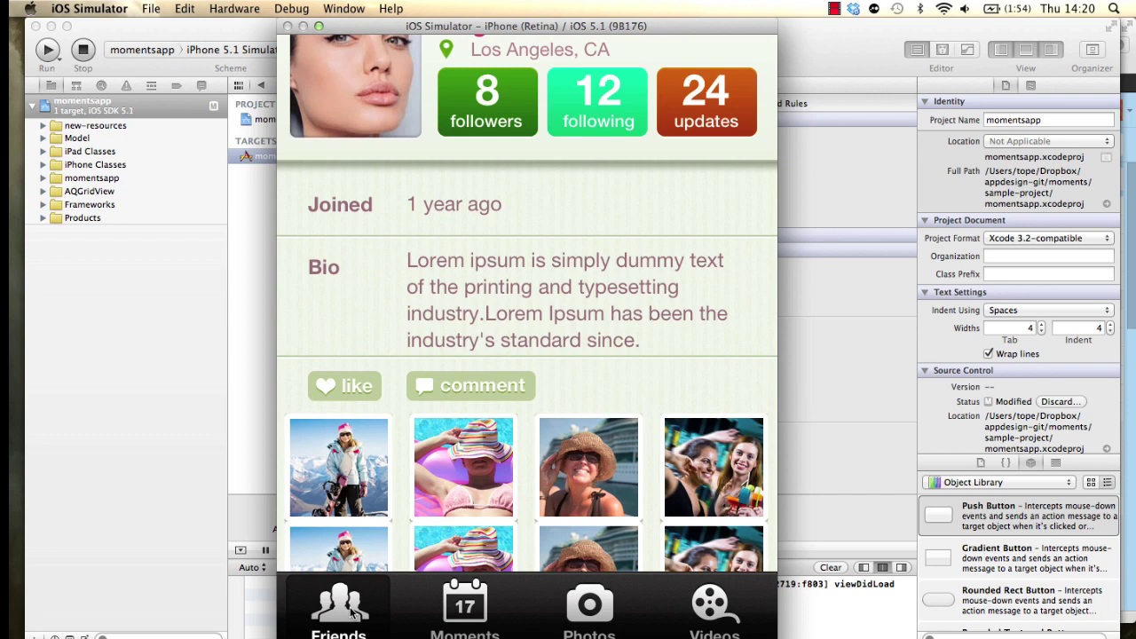
{"action": "scroll", "coordinate": [458, 289], "scroll_direction": "up", "scroll_amount": 4}
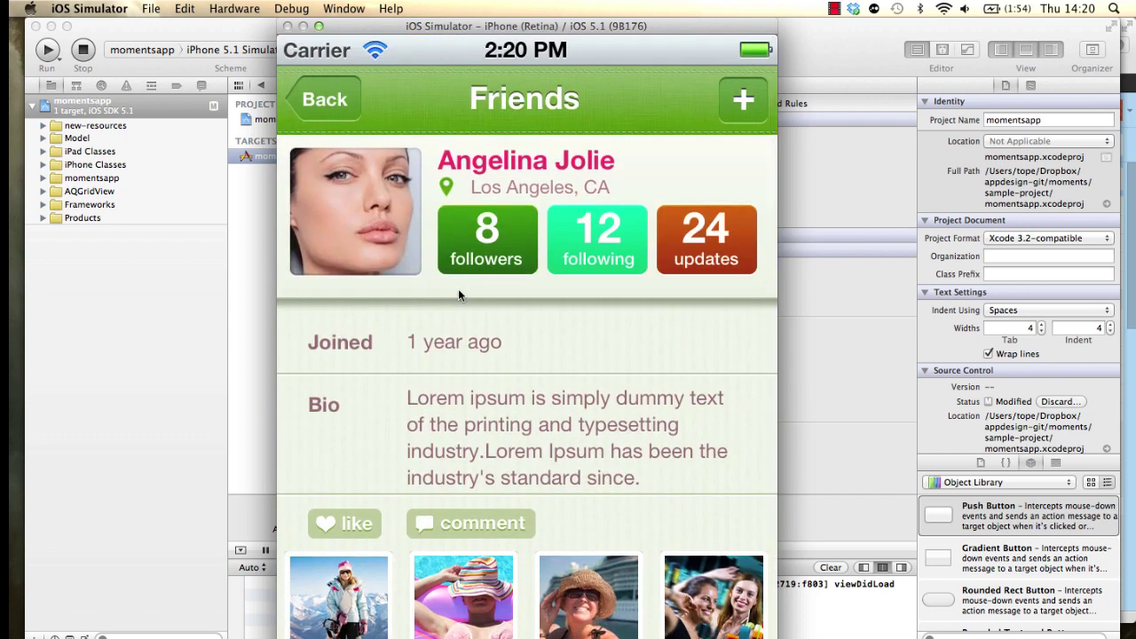